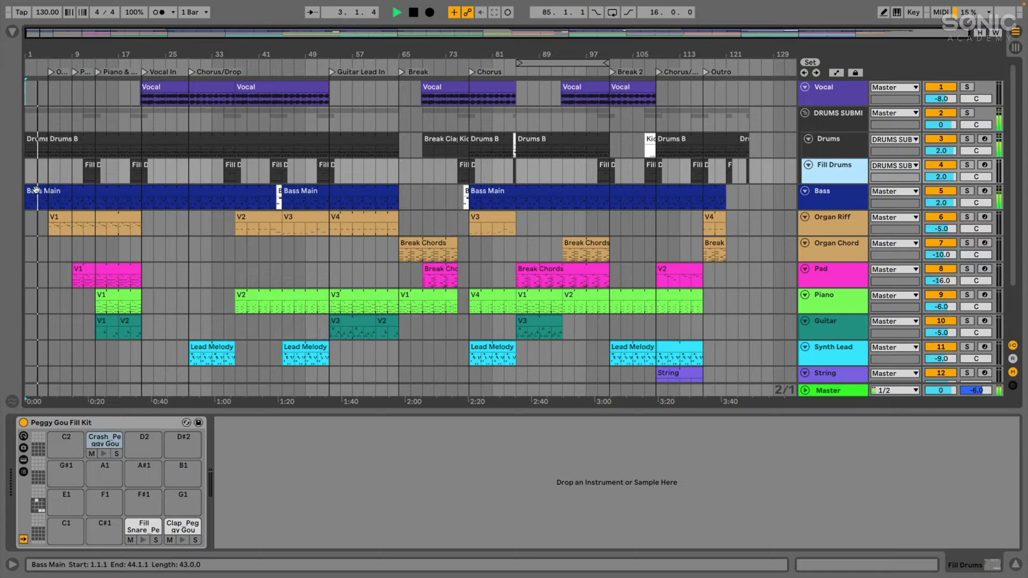
Show the devices of the Drums, Fill Drums and Vocal tracks in turn while the song plays.
{"action": "left_click", "coordinate": [840, 140]}
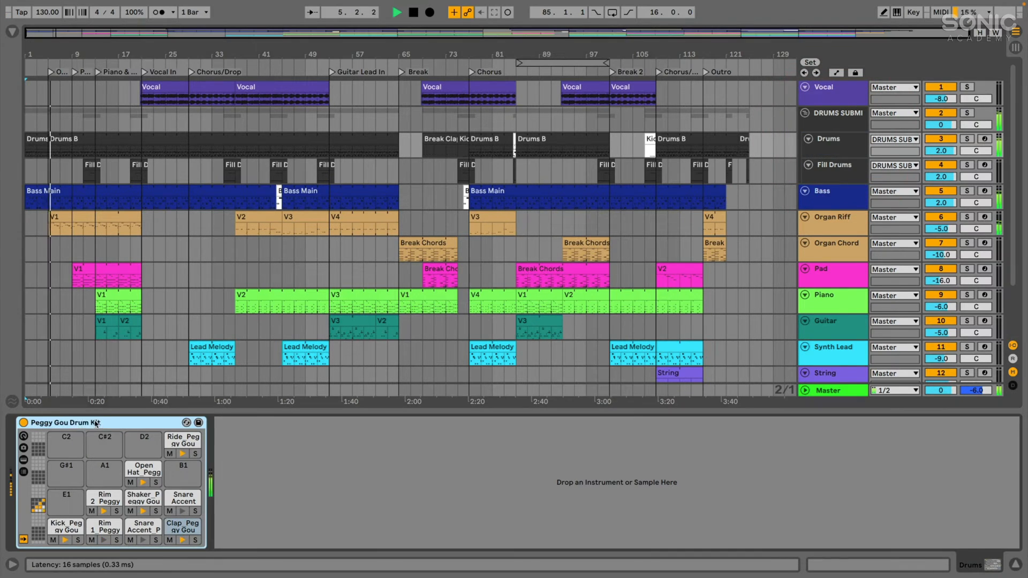
{"action": "left_click", "coordinate": [86, 424]}
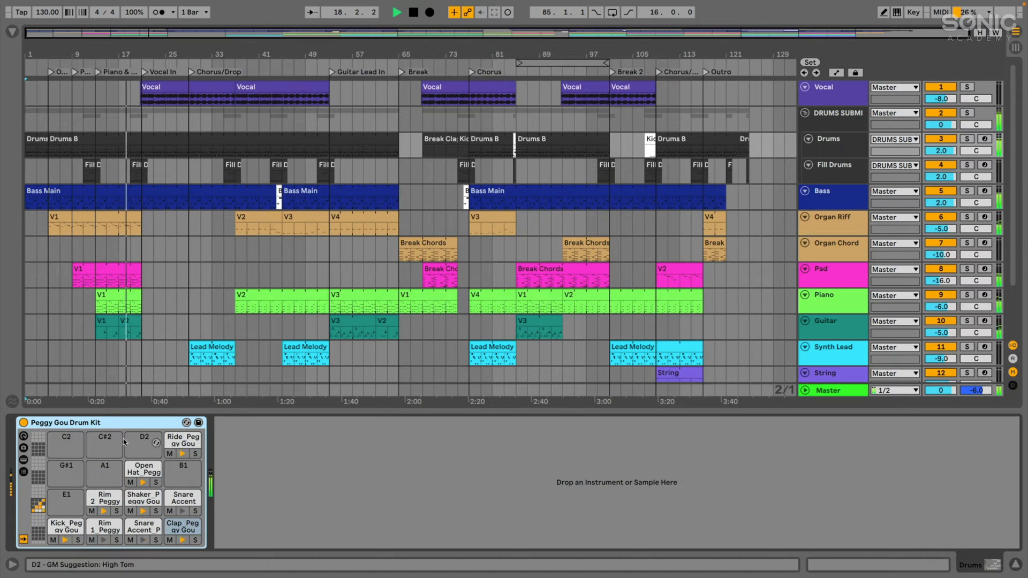
{"action": "left_click", "coordinate": [825, 166]}
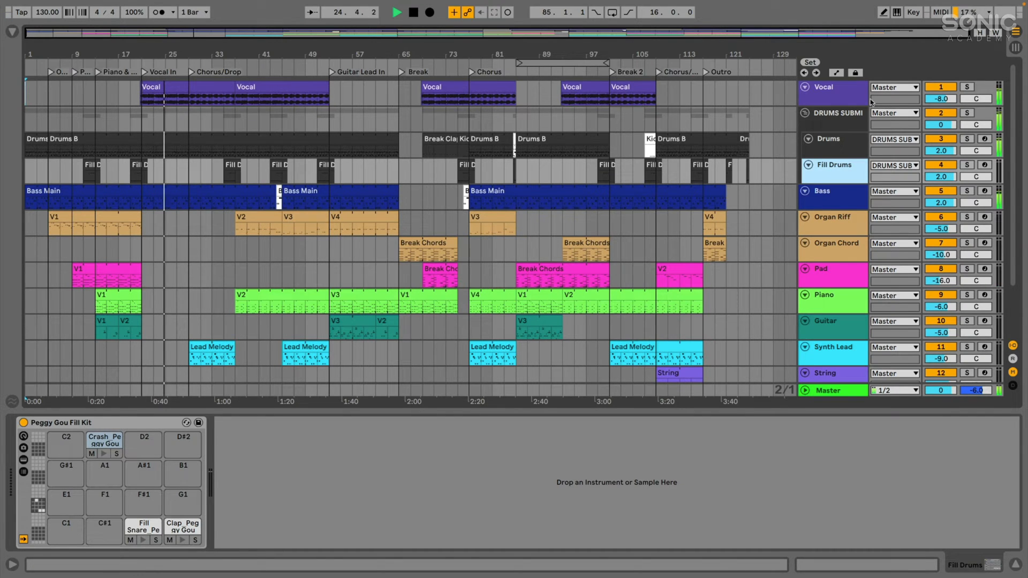
{"action": "left_click", "coordinate": [837, 93]}
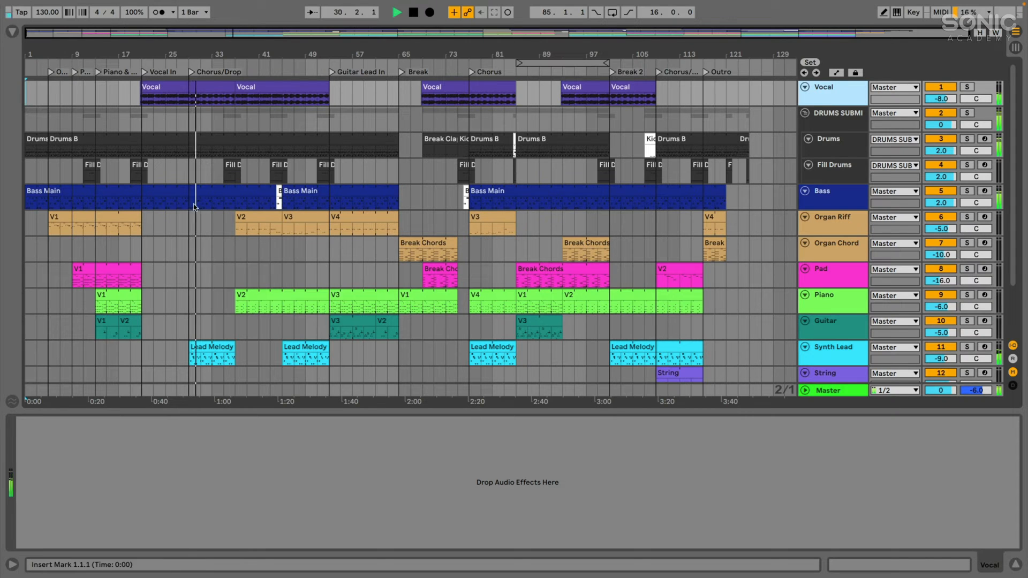
Show the Bass track's device chain and inspect its ANA 2 synth window, closing it when done.
{"action": "left_click", "coordinate": [828, 196]}
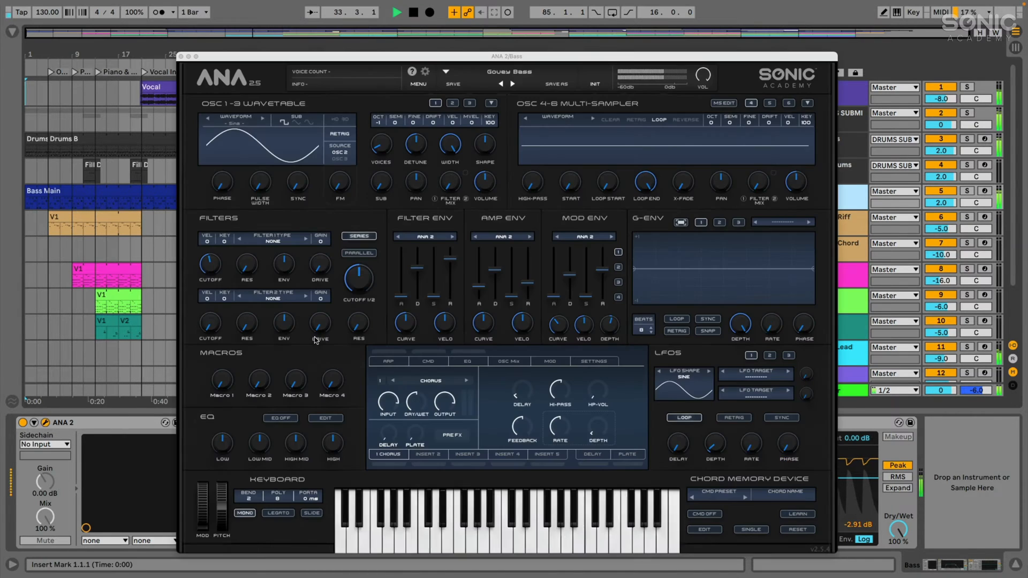
{"action": "left_click_drag", "start_coordinate": [481, 62], "coordinate": [476, 59]}
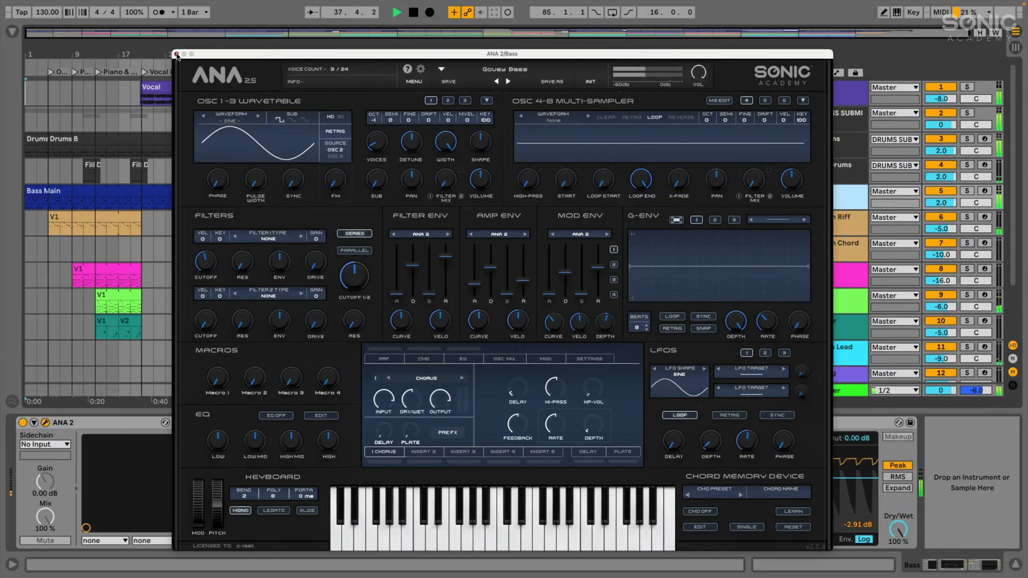
{"action": "left_click", "coordinate": [176, 55]}
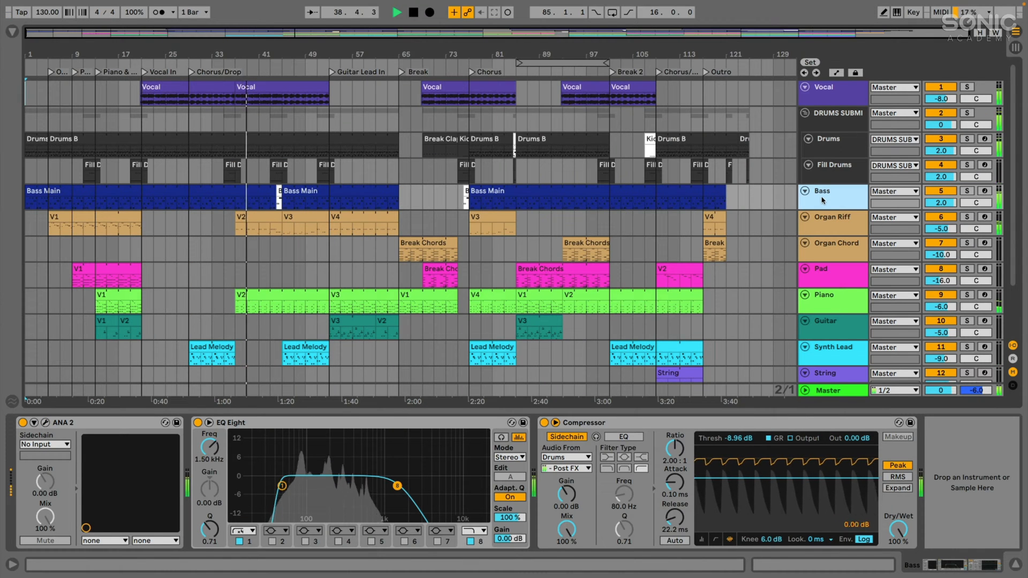
Show the Organ Riff track's devices and look over the remaining tracks down to Vocal FX.
{"action": "left_click", "coordinate": [821, 224]}
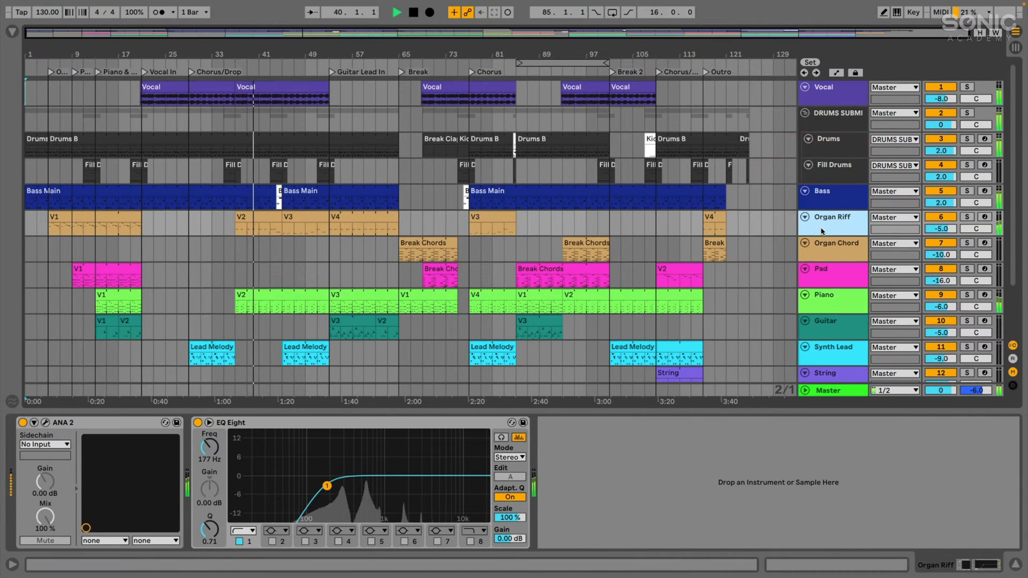
{"action": "scroll", "coordinate": [662, 334], "scroll_direction": "down", "scroll_amount": 3}
{"action": "scroll", "coordinate": [661, 334], "scroll_direction": "up", "scroll_amount": 3}
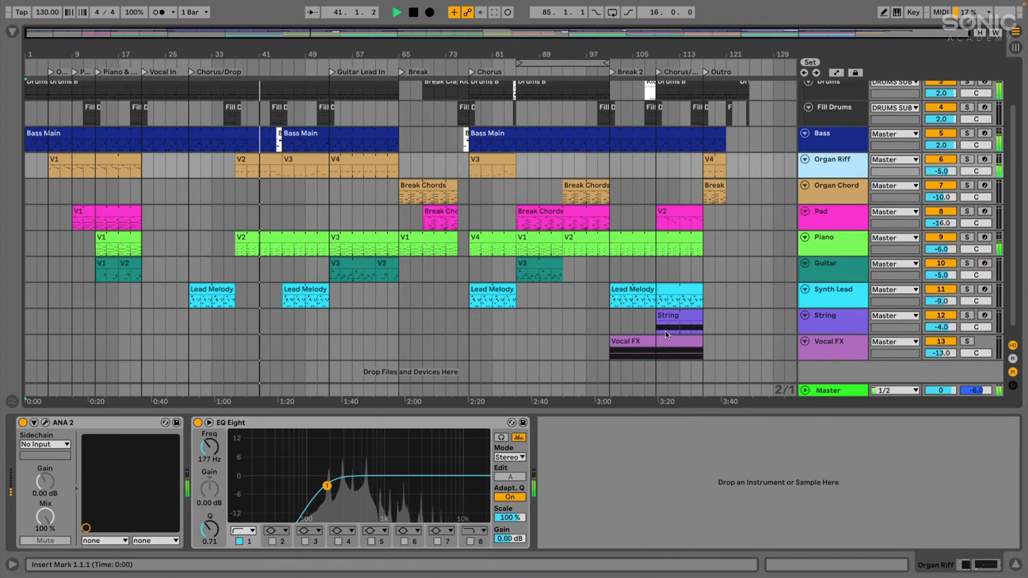
{"action": "scroll", "coordinate": [637, 336], "scroll_direction": "down", "scroll_amount": 3}
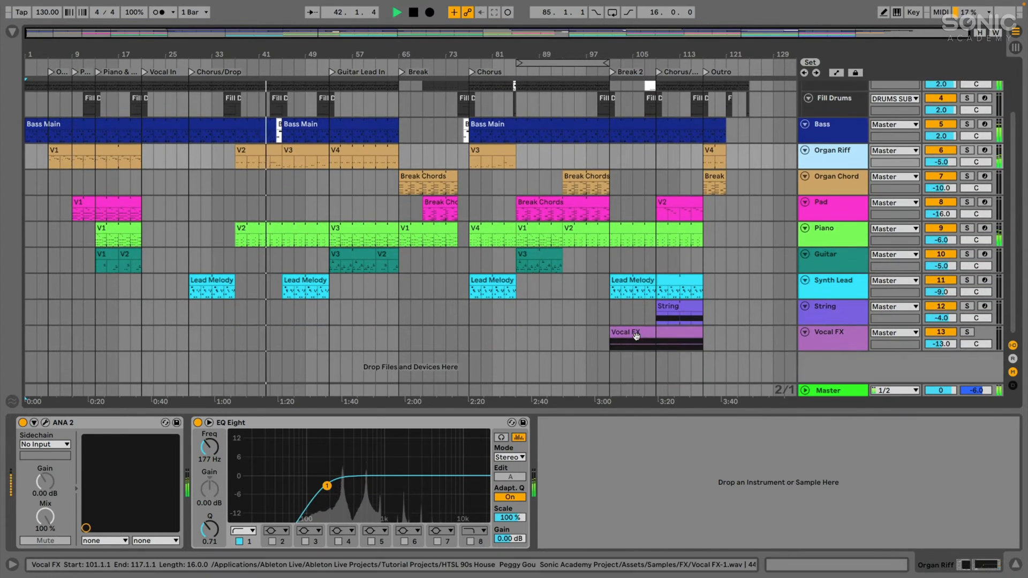
{"action": "scroll", "coordinate": [636, 336], "scroll_direction": "up", "scroll_amount": 3}
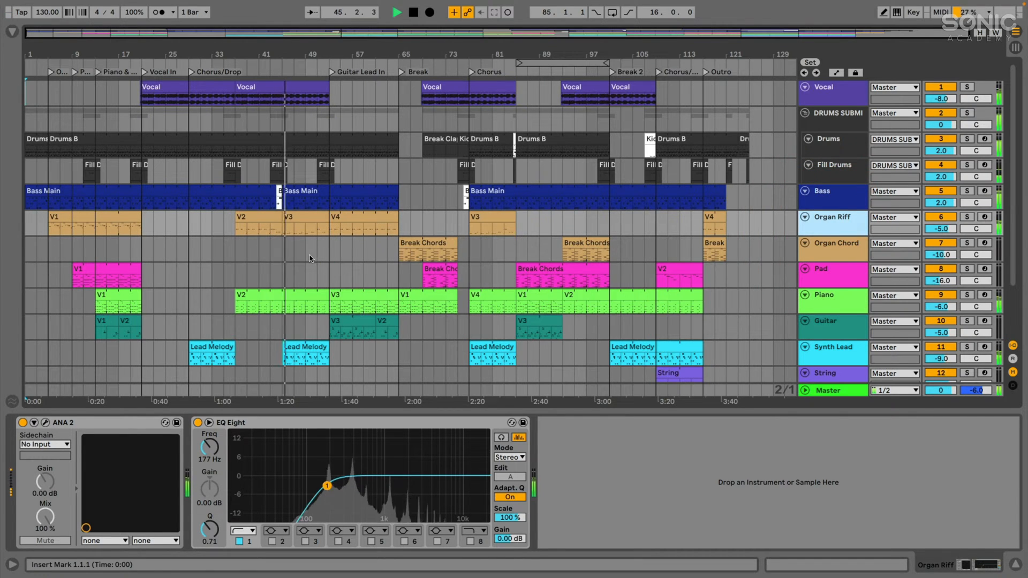
Open the notes of the first V1 clip on the Organ Riff track and play it from bar 5.
{"action": "left_click", "coordinate": [70, 217]}
{"action": "double_click", "coordinate": [99, 214]}
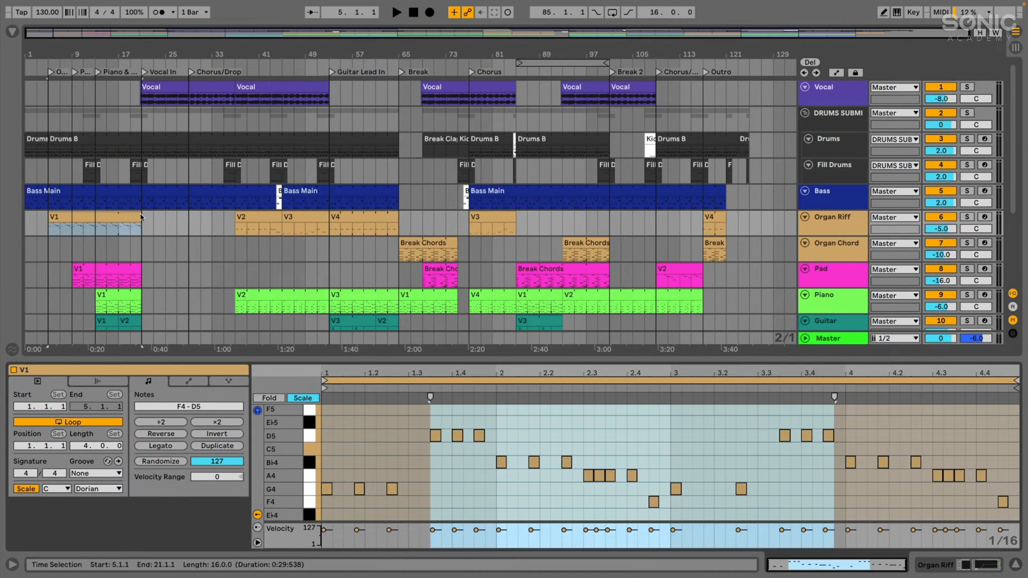
{"action": "left_click_drag", "start_coordinate": [291, 358], "coordinate": [289, 399]}
{"action": "key", "text": "space"}
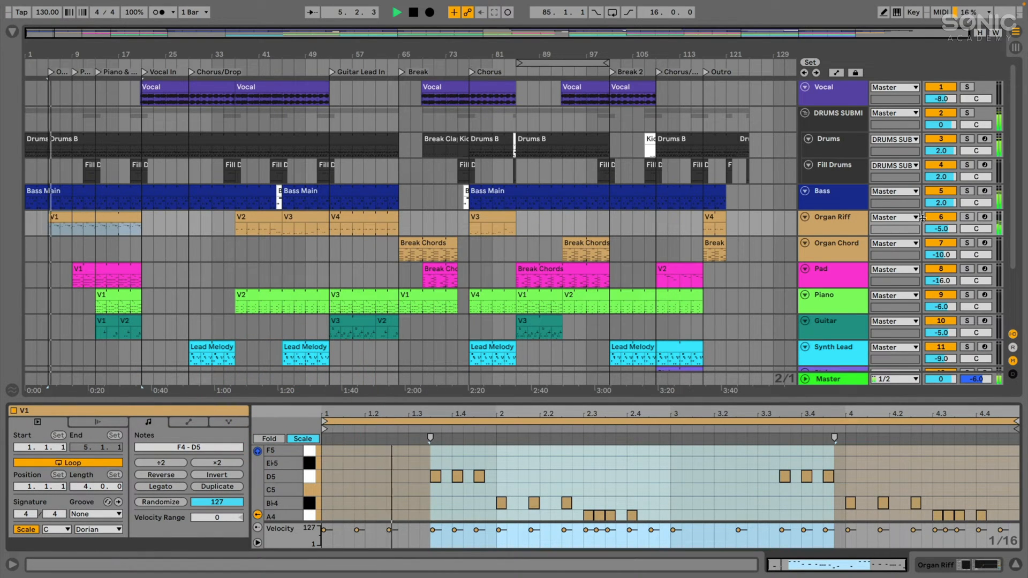
Solo the Organ Riff track and inspect its ANA 2 synth, closing the window and stopping playback.
{"action": "left_click", "coordinate": [961, 217]}
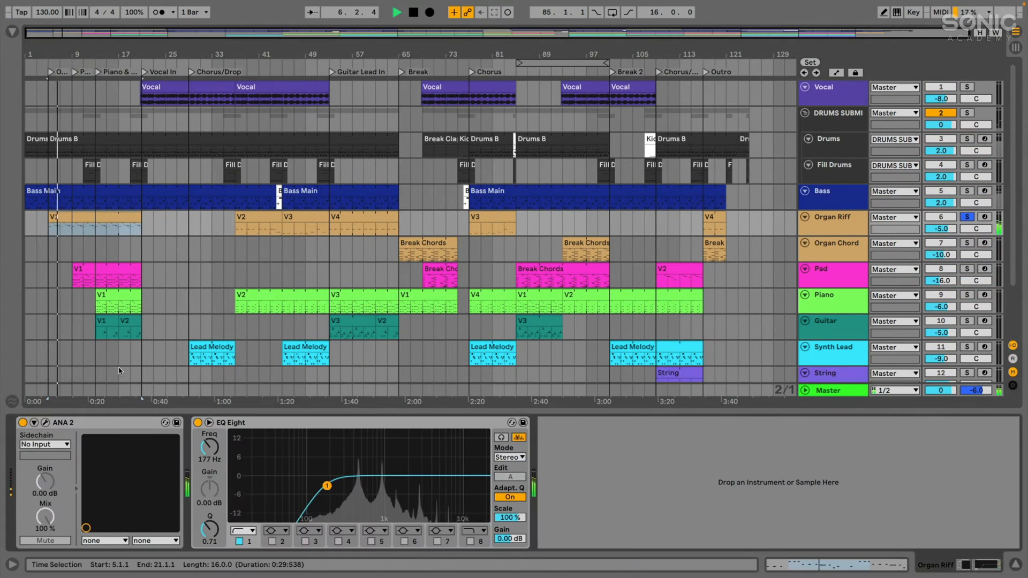
{"action": "left_click", "coordinate": [41, 419]}
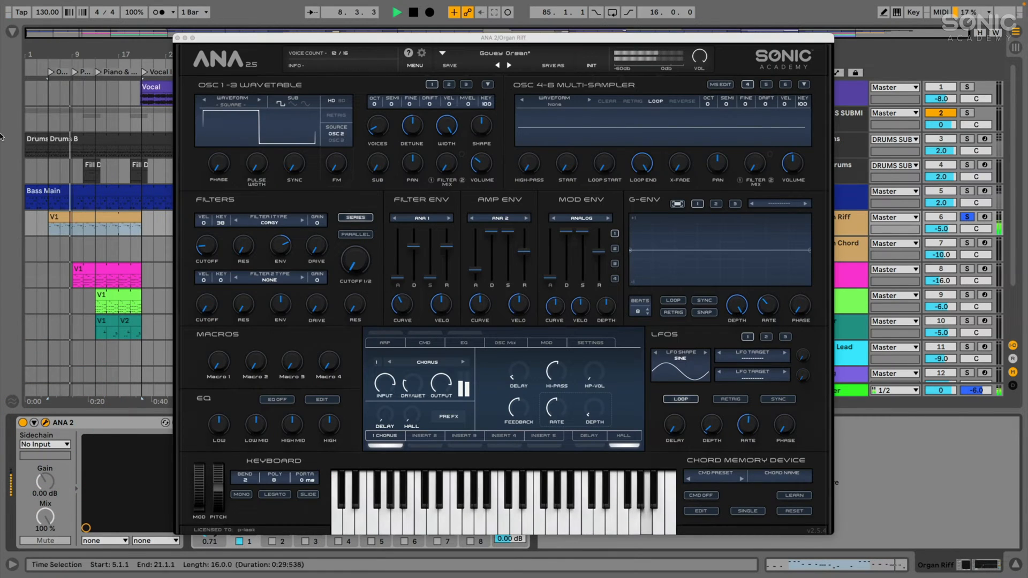
{"action": "left_click", "coordinate": [179, 39]}
{"action": "key", "text": "space"}
Audition the V2 clip at bar 37 and the V3 clip at bar 45 on the soloed Organ Riff track.
{"action": "left_click", "coordinate": [241, 216]}
{"action": "key", "text": "space"}
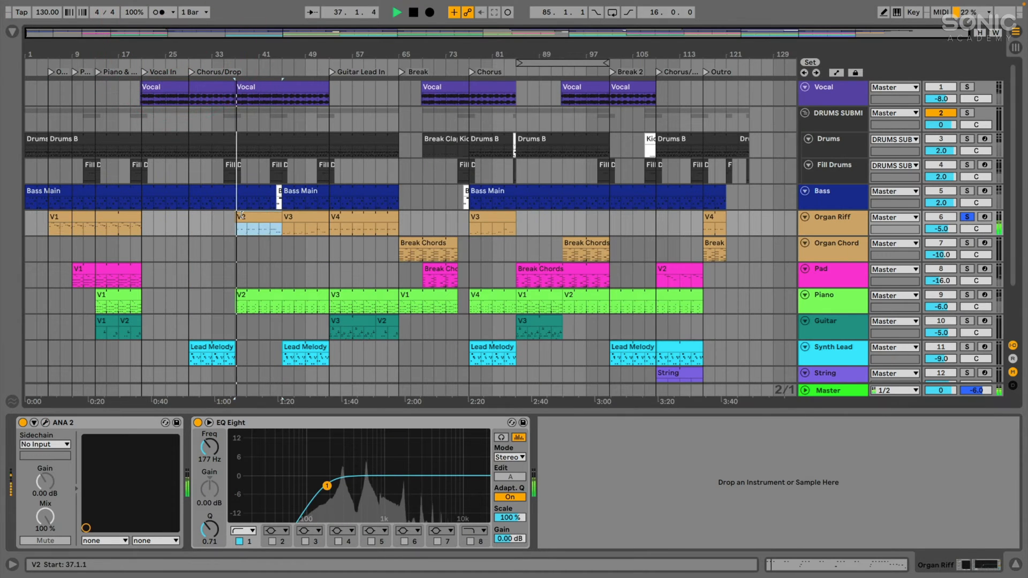
{"action": "left_click", "coordinate": [295, 218]}
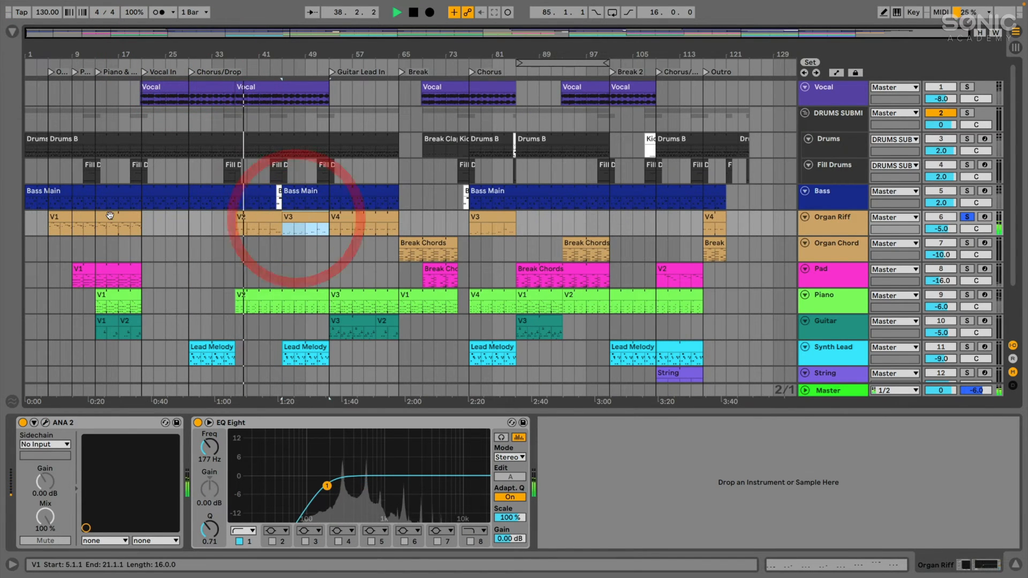
{"action": "left_click", "coordinate": [242, 219]}
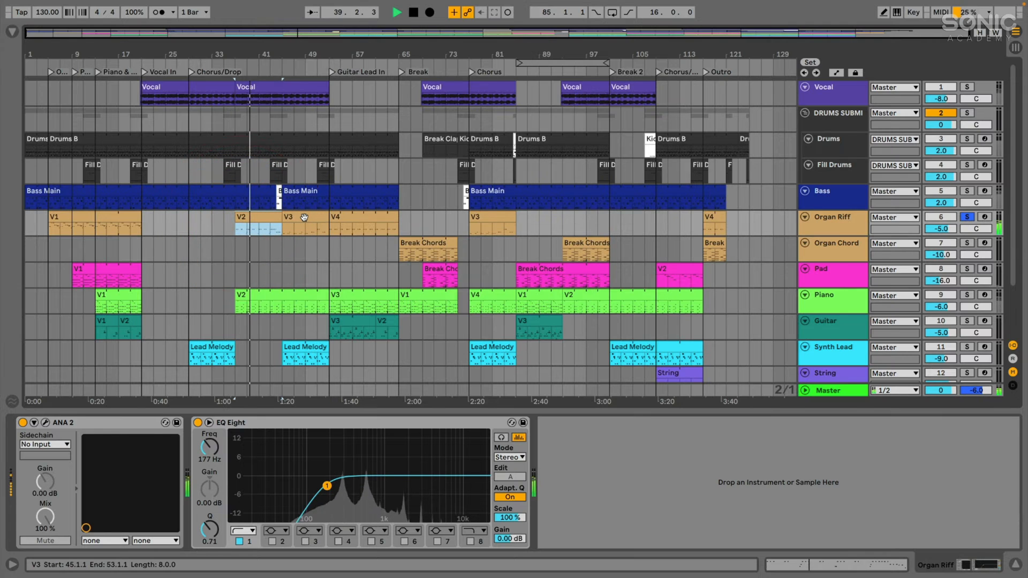
{"action": "left_click", "coordinate": [305, 217]}
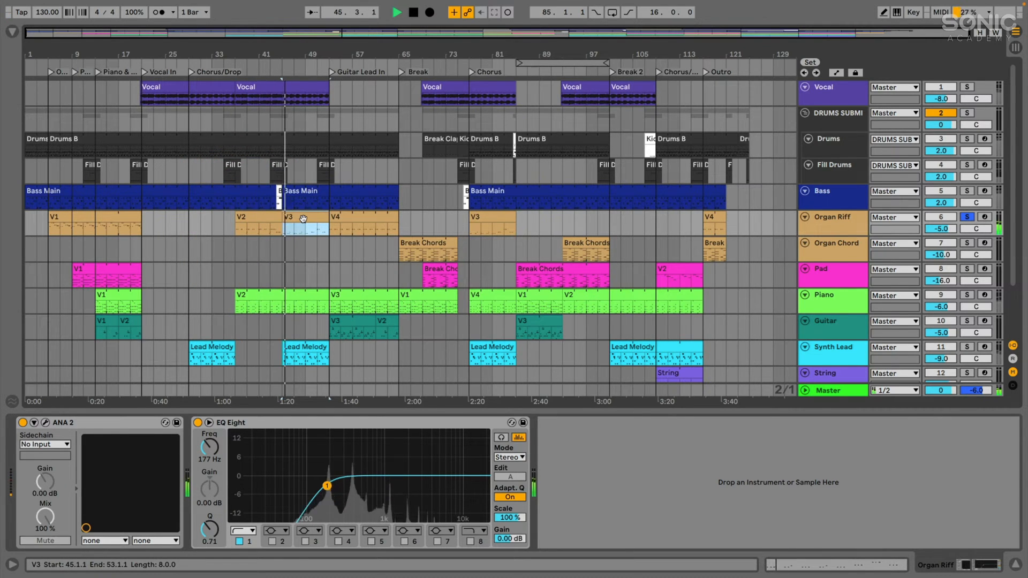
Turn off solo on the Organ Riff track and audition its V4 clip at the Guitar Lead In.
{"action": "left_click", "coordinate": [967, 217]}
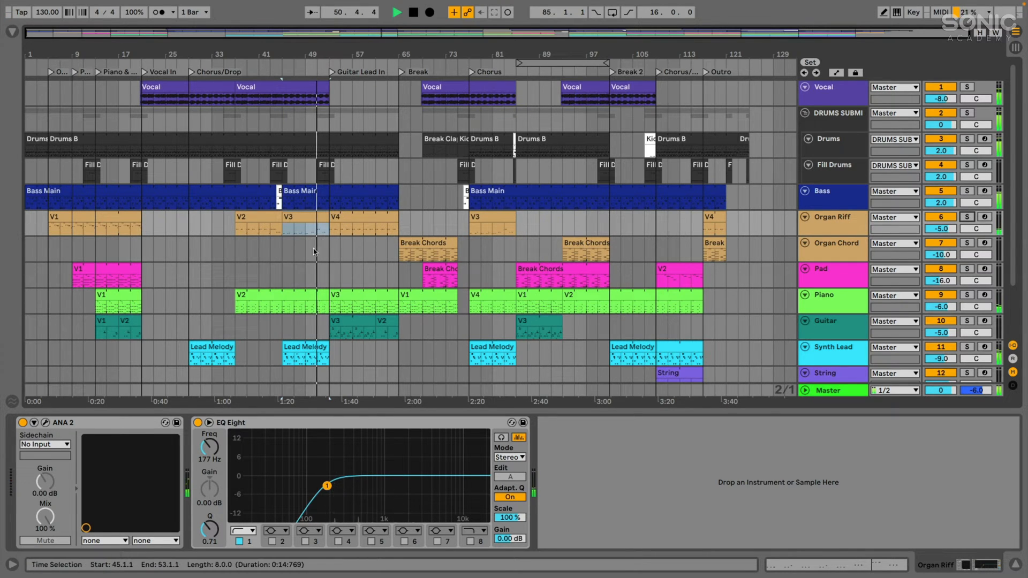
{"action": "left_click", "coordinate": [351, 220]}
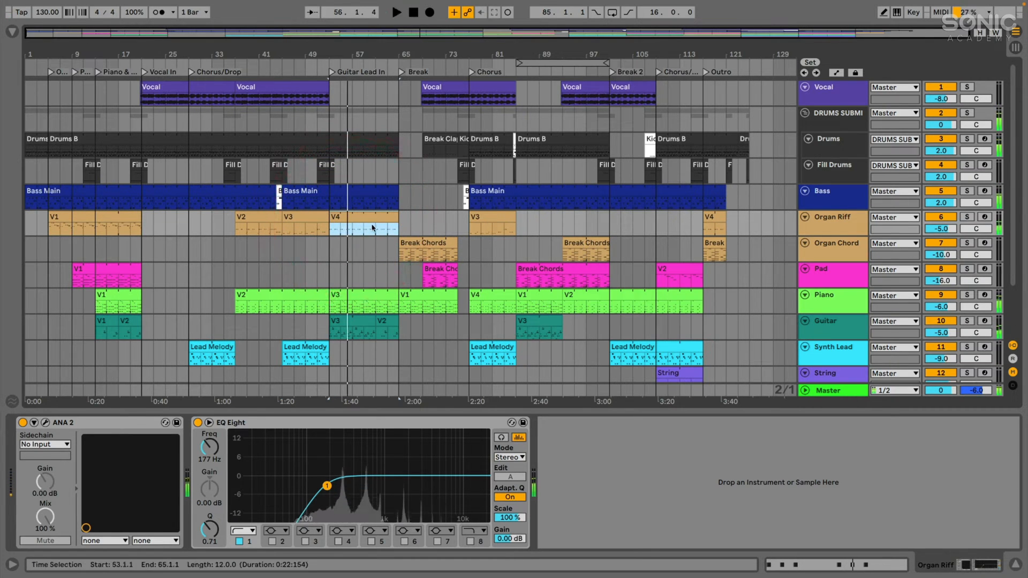
{"action": "key", "text": "space"}
Play the first Break Chords clip on the Organ Chord track and inspect its ANA 2 synth, closing the window when done.
{"action": "left_click", "coordinate": [429, 246]}
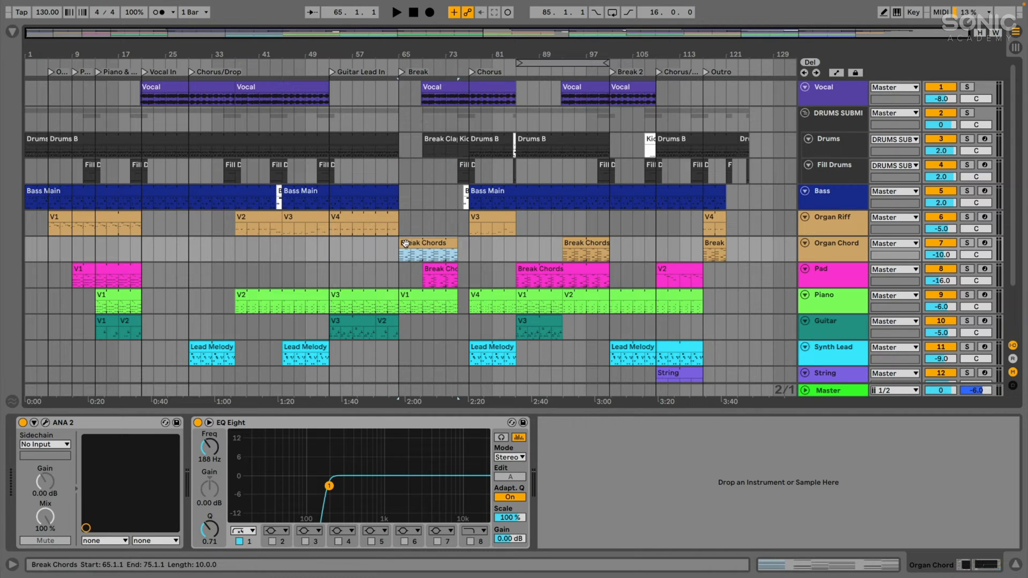
{"action": "key", "text": "space"}
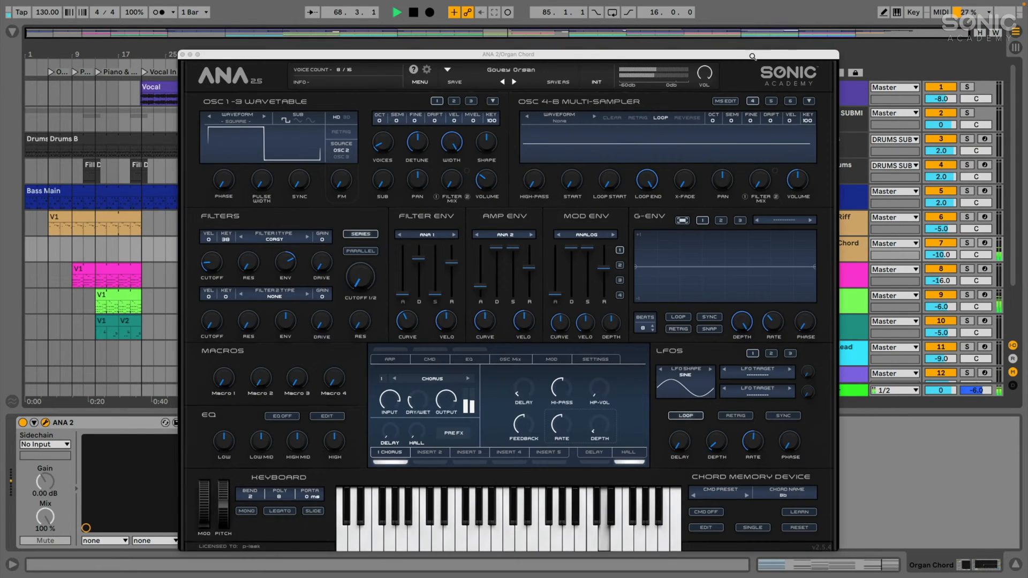
{"action": "left_click_drag", "start_coordinate": [753, 56], "coordinate": [740, 48]}
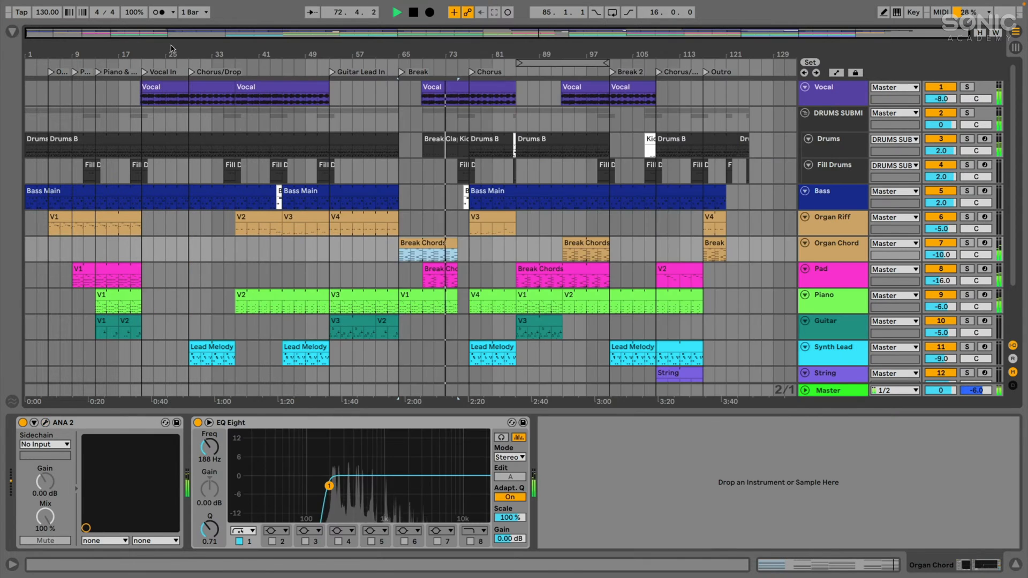
{"action": "left_click", "coordinate": [171, 47]}
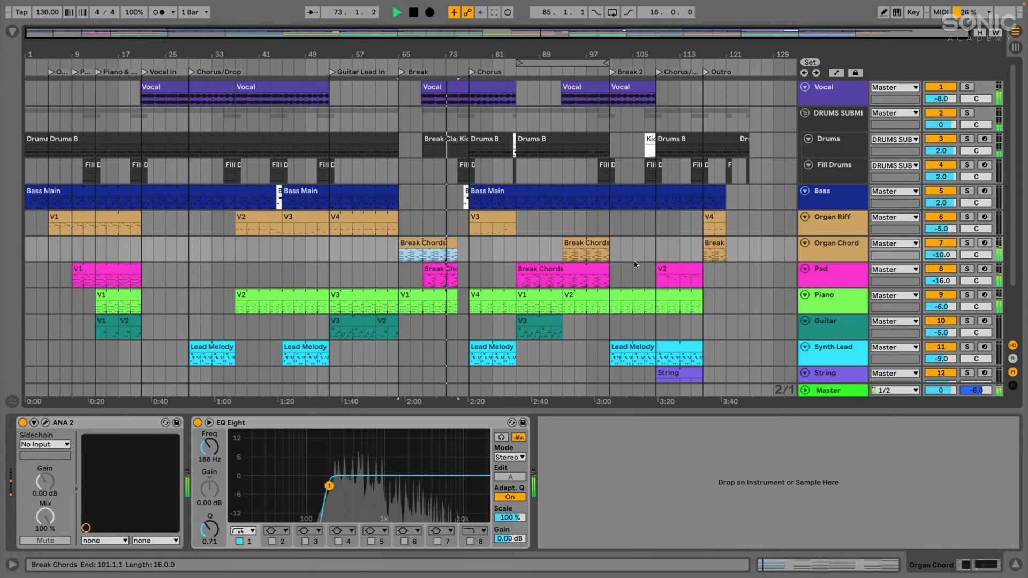
Select the Outro clips in turn: V4 on the Organ Riff track and Break Chords on the Organ Chord track.
{"action": "left_click", "coordinate": [709, 244]}
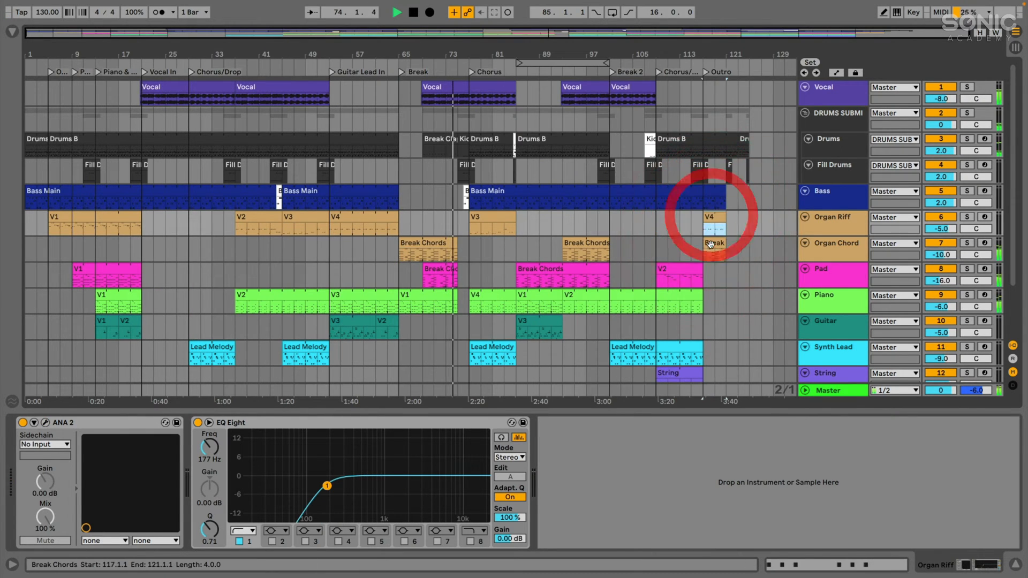
{"action": "left_click", "coordinate": [711, 218]}
{"action": "left_click", "coordinate": [710, 243]}
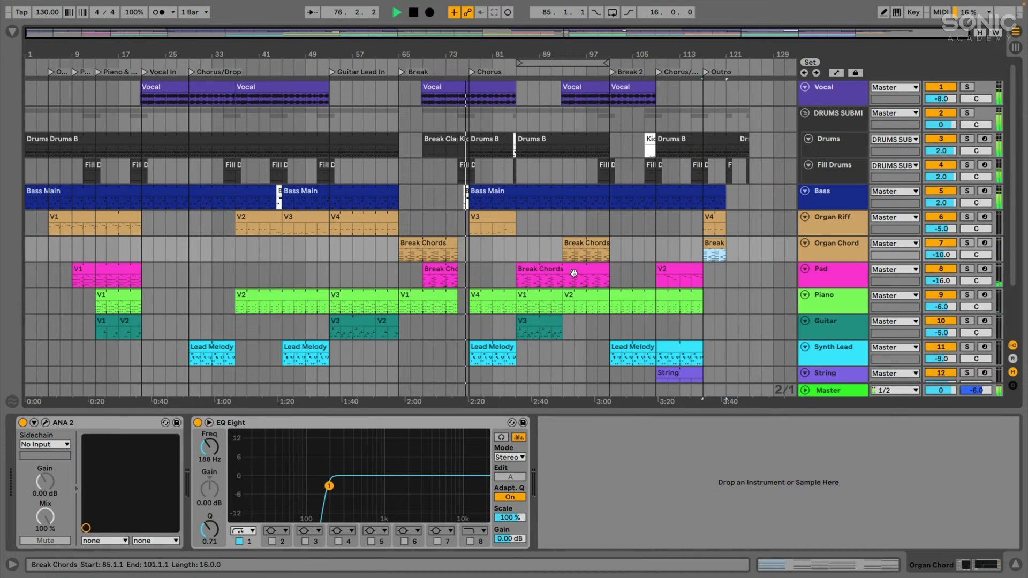
Show the Pad track's devices and inspect the Piano track's ANA 2 synth, closing its window when done.
{"action": "left_click", "coordinate": [839, 275]}
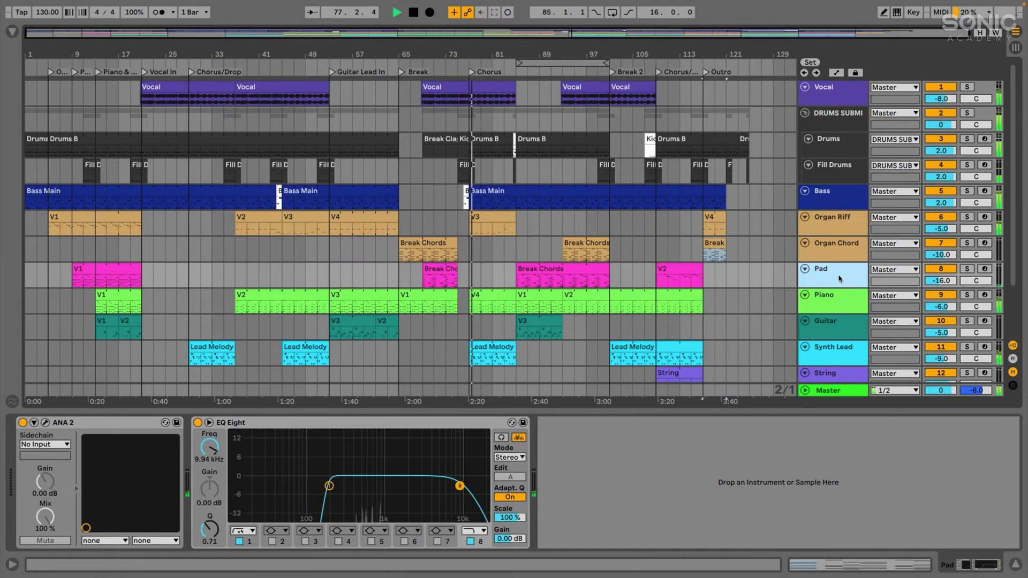
{"action": "left_click", "coordinate": [818, 293]}
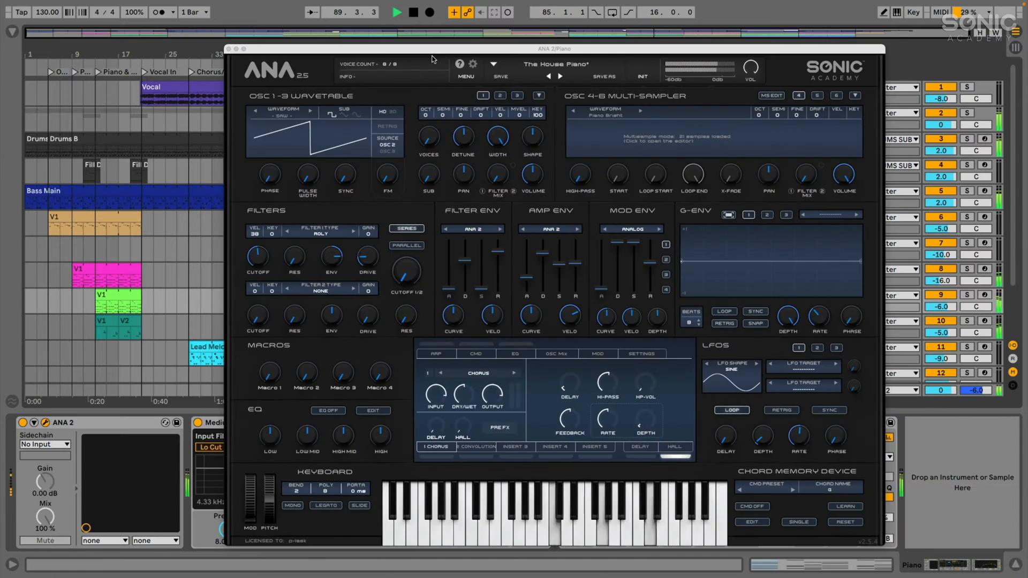
{"action": "left_click_drag", "start_coordinate": [426, 50], "coordinate": [416, 48]}
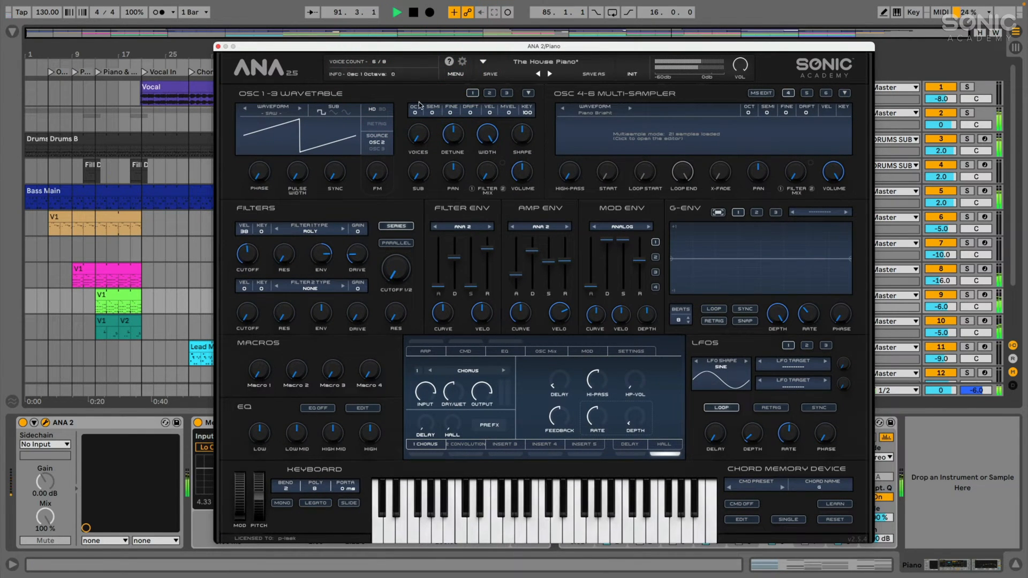
{"action": "left_click", "coordinate": [217, 47]}
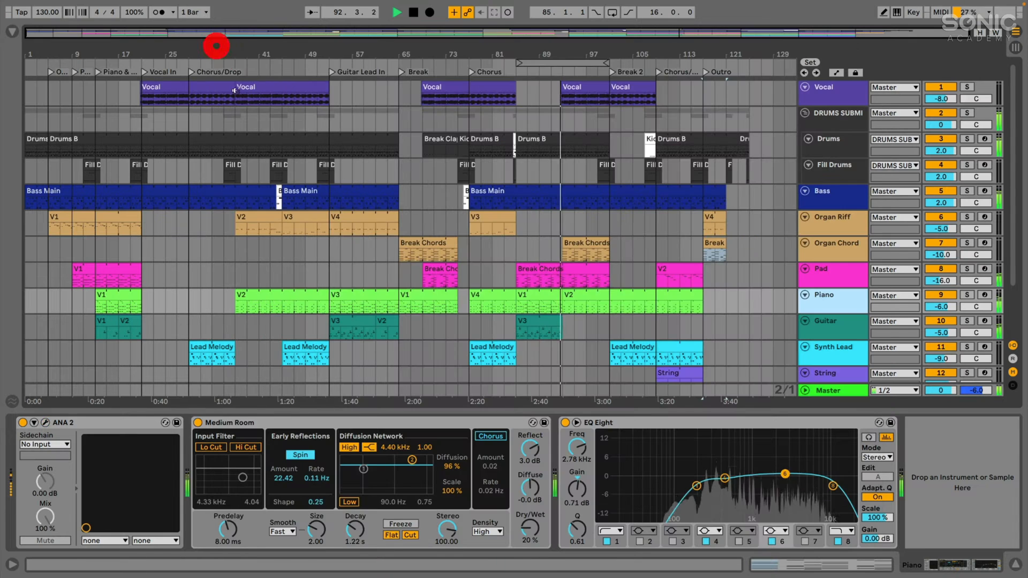
Solo the Piano track, play its first V1 clip from bar 13 and open the clip's notes.
{"action": "left_click", "coordinate": [968, 295]}
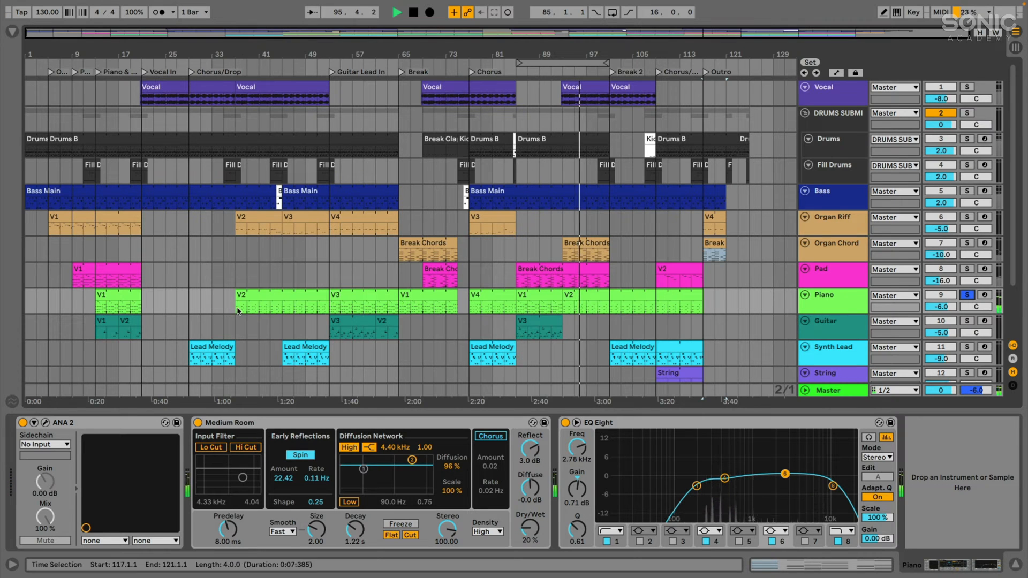
{"action": "left_click", "coordinate": [114, 294]}
{"action": "key", "text": "space"}
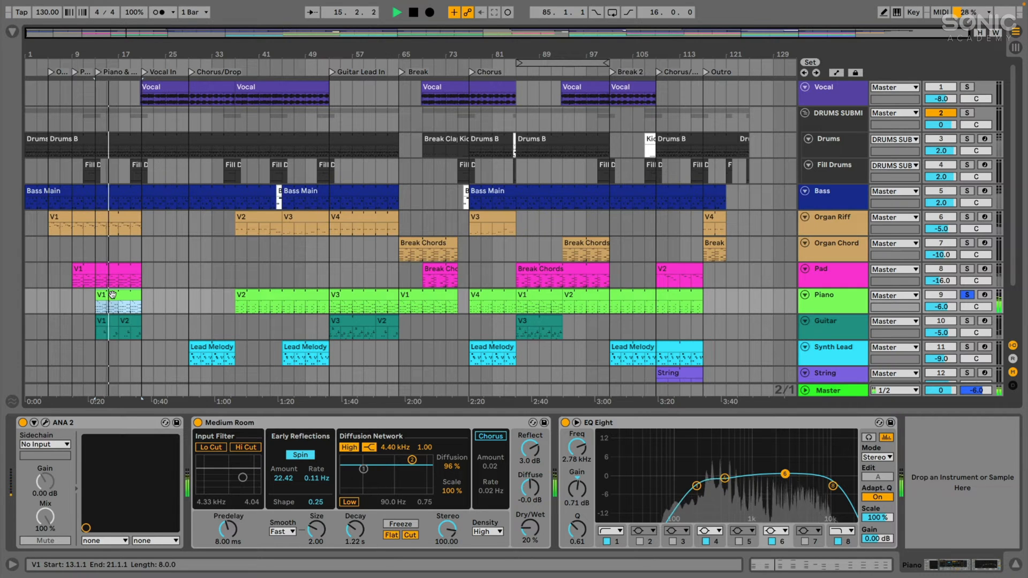
{"action": "double_click", "coordinate": [113, 294]}
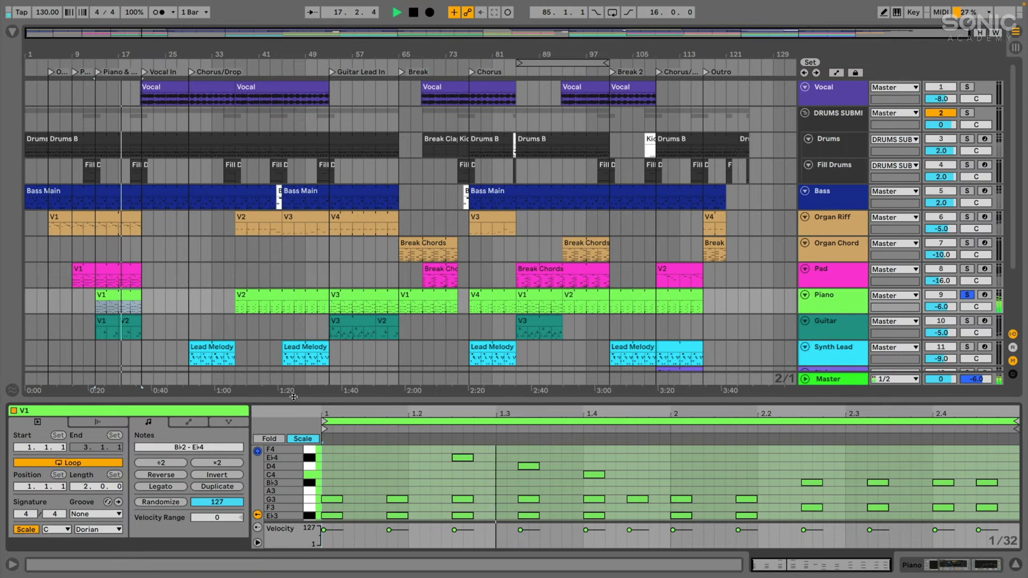
{"action": "mouse_move", "coordinate": [288, 399]}
{"action": "left_mouse_down"}
{"action": "mouse_move", "coordinate": [287, 368]}
{"action": "mouse_move", "coordinate": [287, 405]}
{"action": "left_mouse_up"}
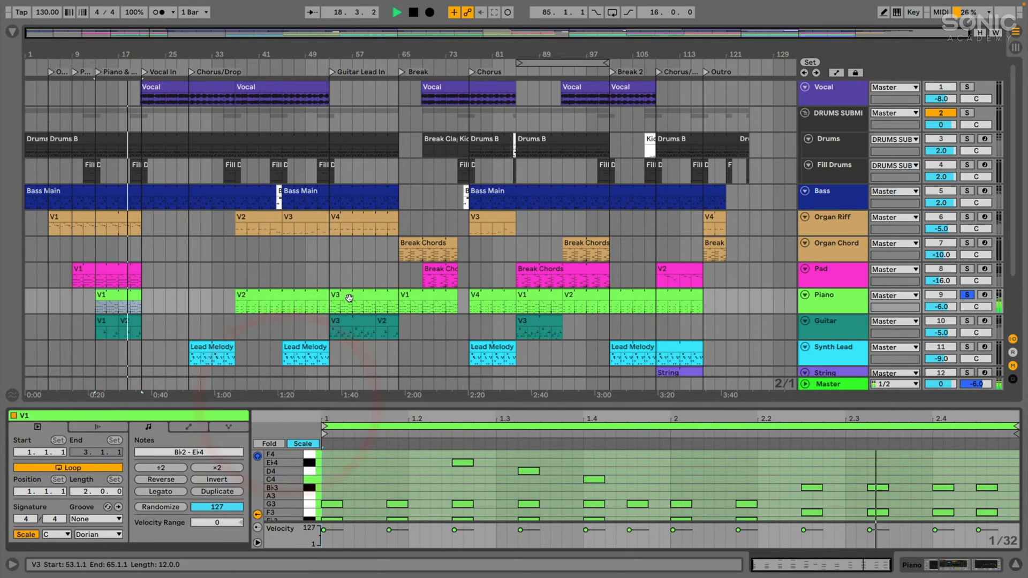
Play the soloed Piano track's V2 clip from bar 37, stop playback and show the Guitar track's devices.
{"action": "left_click", "coordinate": [302, 294]}
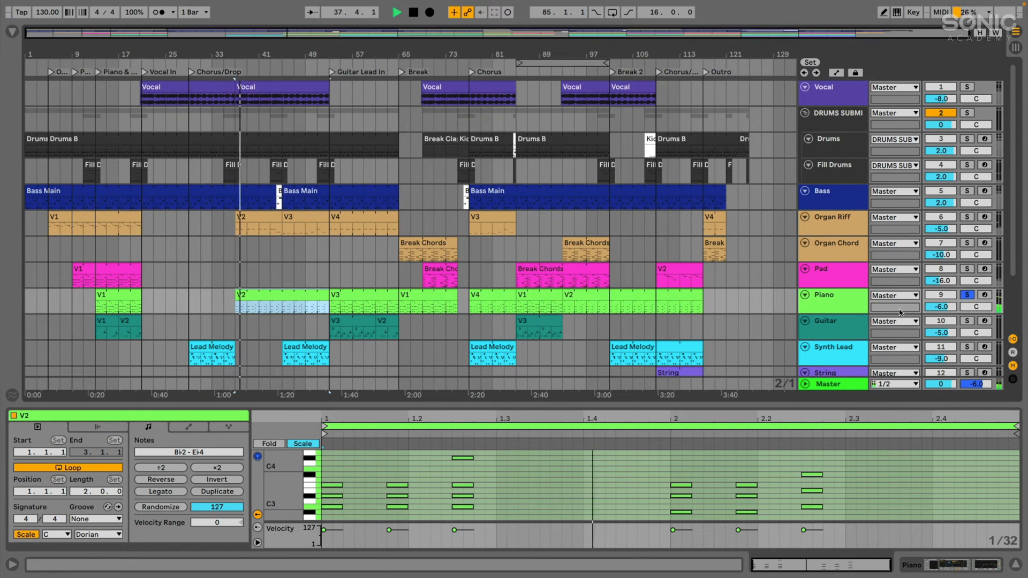
{"action": "key", "text": "space"}
{"action": "left_click", "coordinate": [845, 327]}
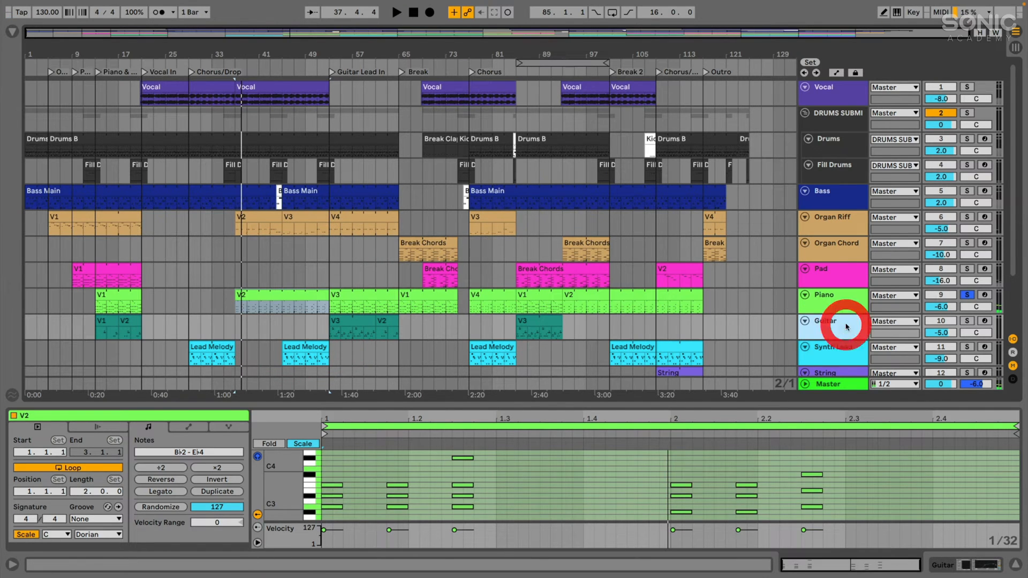
Open the notes of the Pad track's V1 clip at bar 9 and solo the Pad track.
{"action": "left_click", "coordinate": [831, 286]}
{"action": "left_click", "coordinate": [110, 267]}
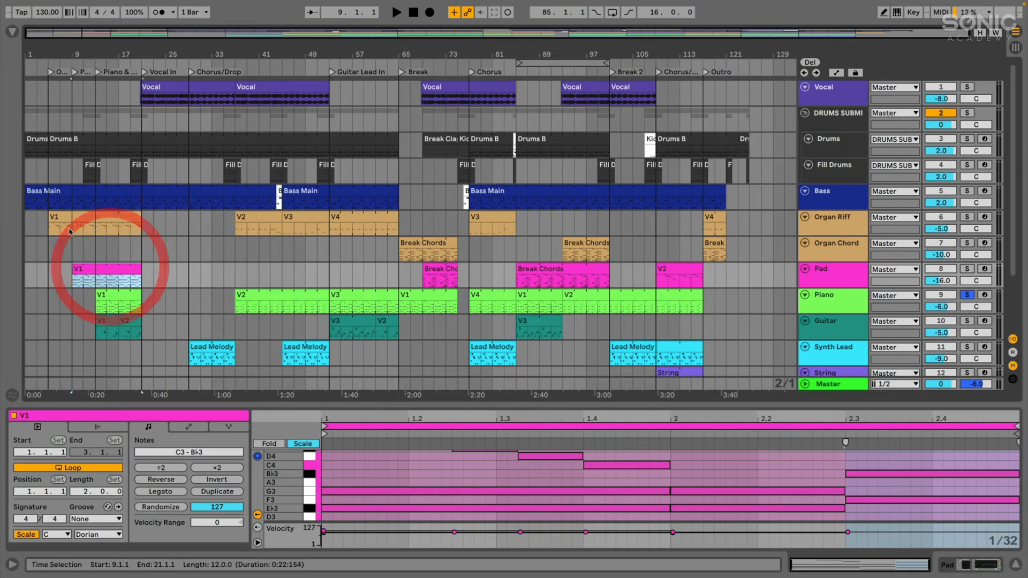
{"action": "left_click", "coordinate": [968, 269]}
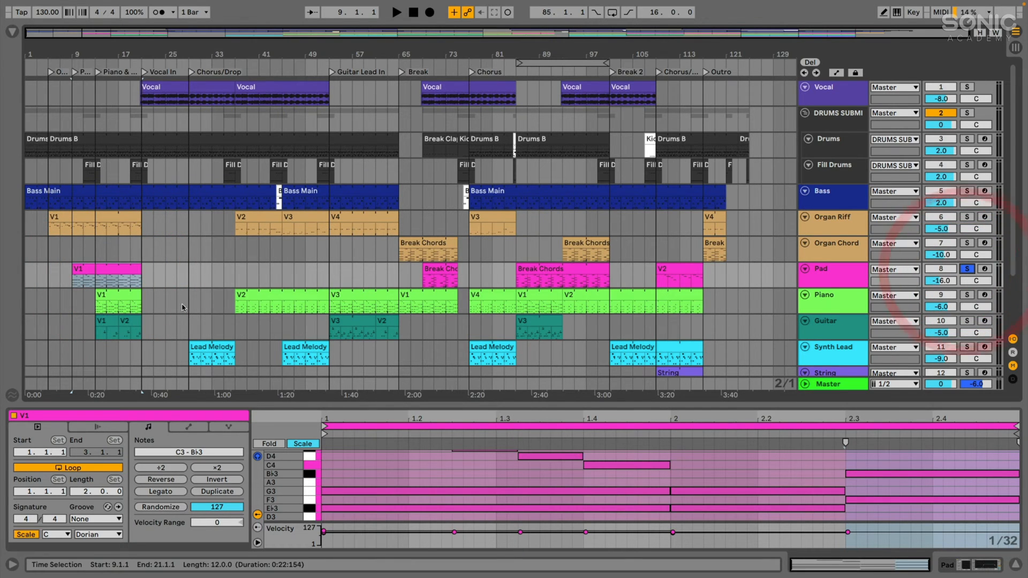
Turn off the Pad solo, play the full mix from bar 5 and reopen the notes of the Pad's V1 clip.
{"action": "left_click", "coordinate": [51, 209]}
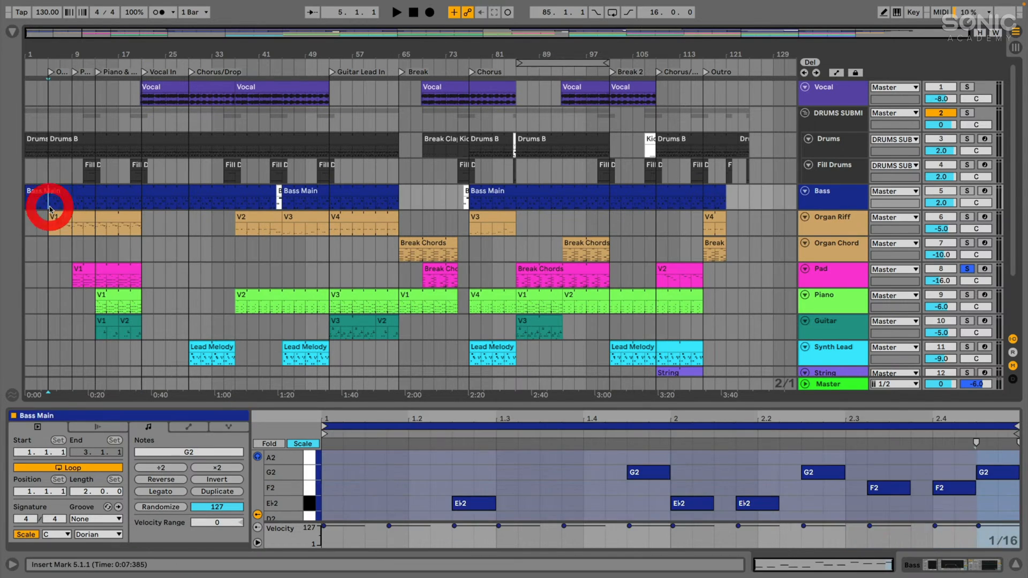
{"action": "left_click", "coordinate": [962, 269]}
{"action": "key", "text": "space"}
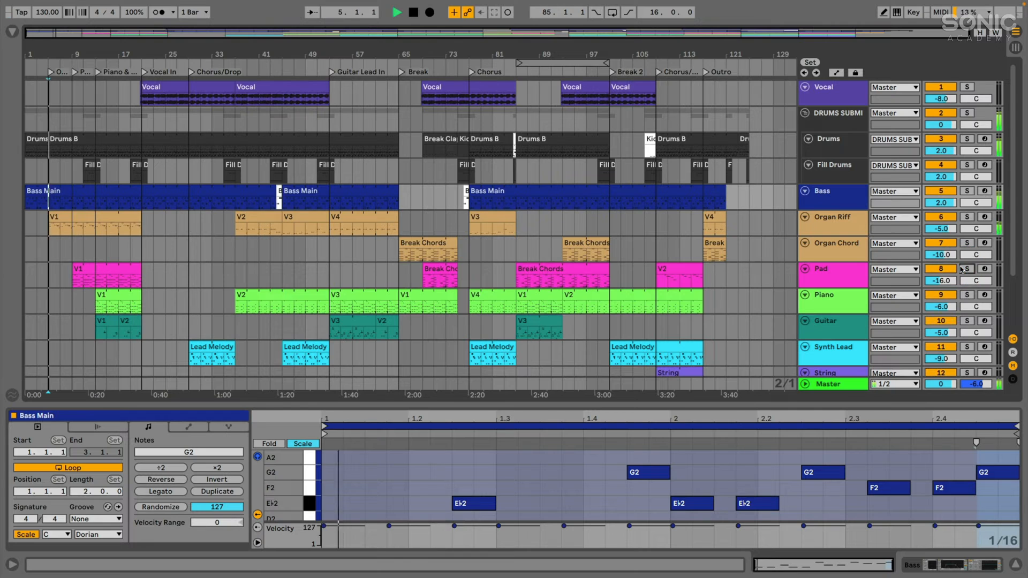
{"action": "left_click", "coordinate": [68, 225]}
{"action": "left_click", "coordinate": [79, 266]}
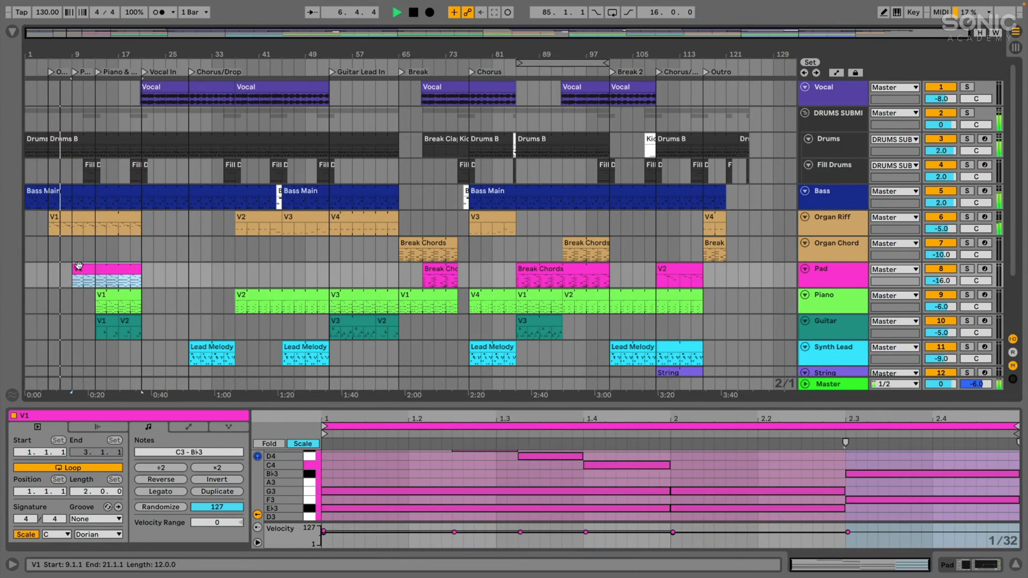
{"action": "left_click", "coordinate": [82, 268]}
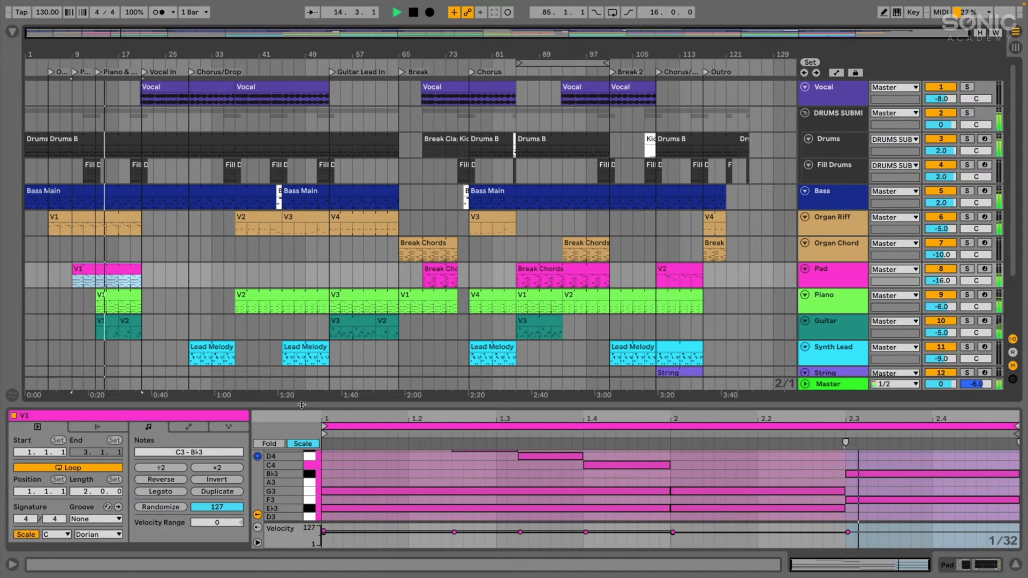
Show the Pad track's devices and inspect its ANA 2 synth, closing the synth window when done.
{"action": "key", "text": "shift+Tab"}
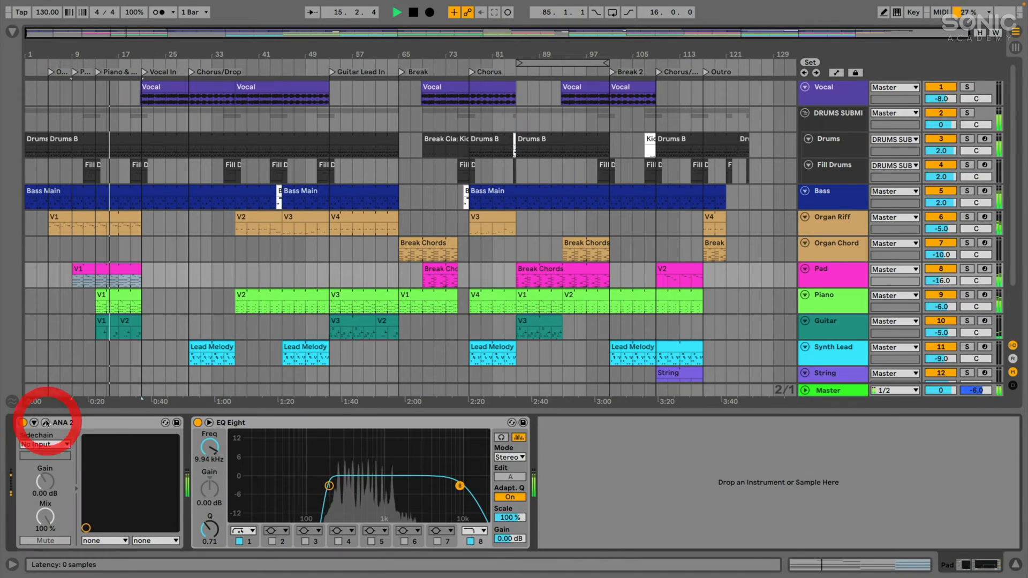
{"action": "left_click", "coordinate": [46, 422]}
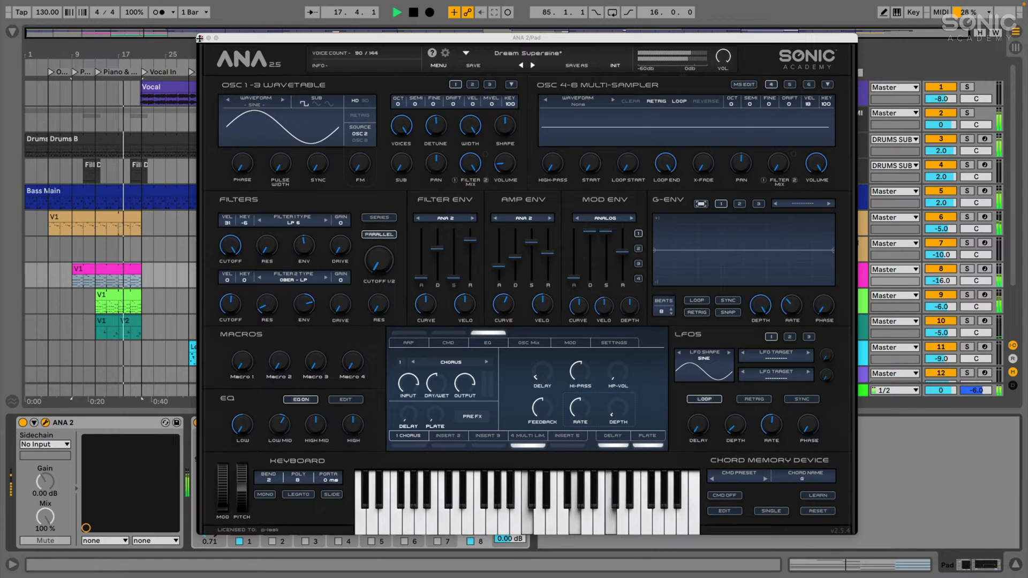
{"action": "left_click", "coordinate": [201, 38]}
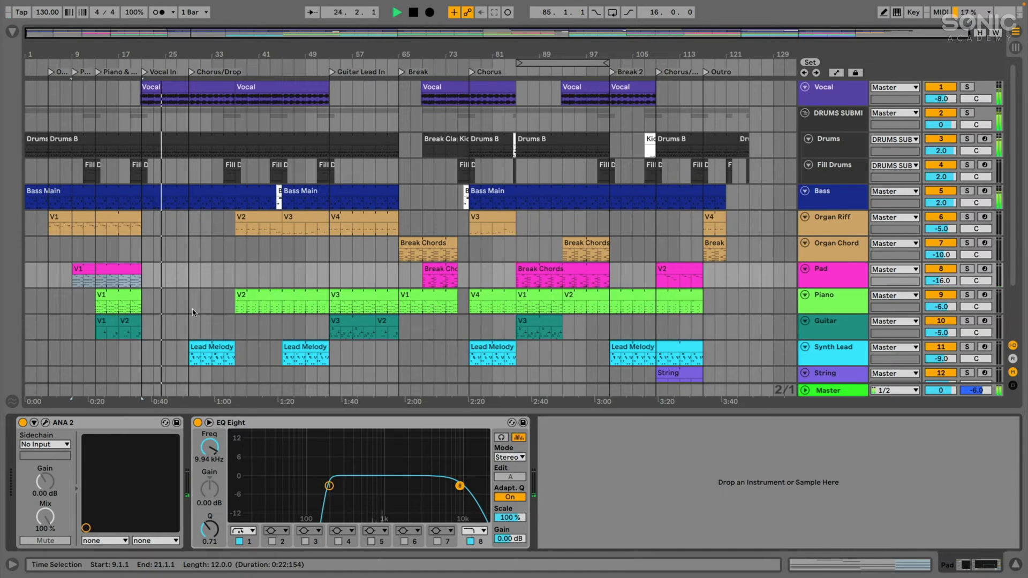
Select the Guitar track's V1 clip and play the full mix from bar 13 with the timeline zoomed in.
{"action": "left_click", "coordinate": [818, 323]}
{"action": "left_click", "coordinate": [101, 323]}
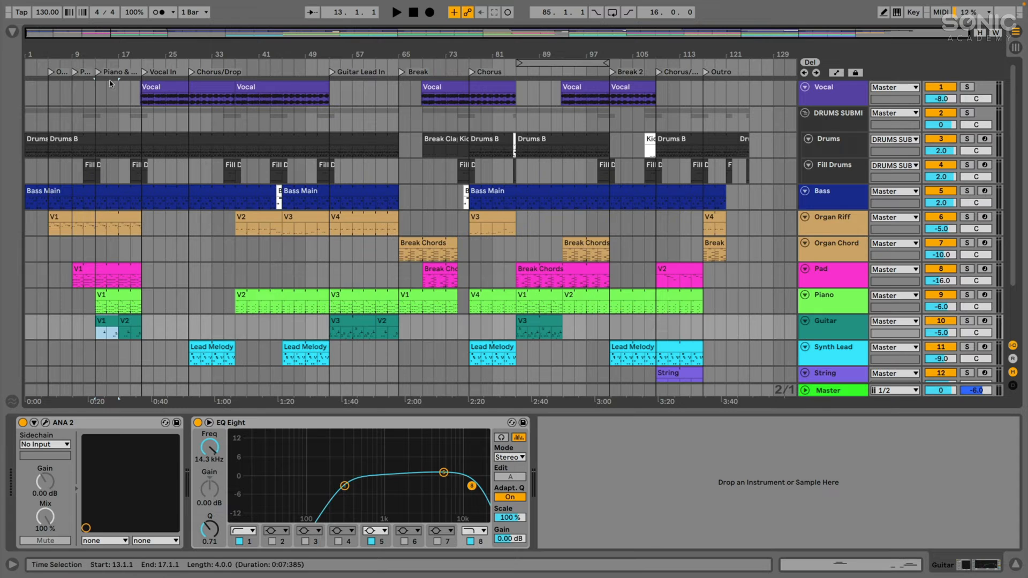
{"action": "left_click_drag", "start_coordinate": [101, 55], "coordinate": [105, 67]}
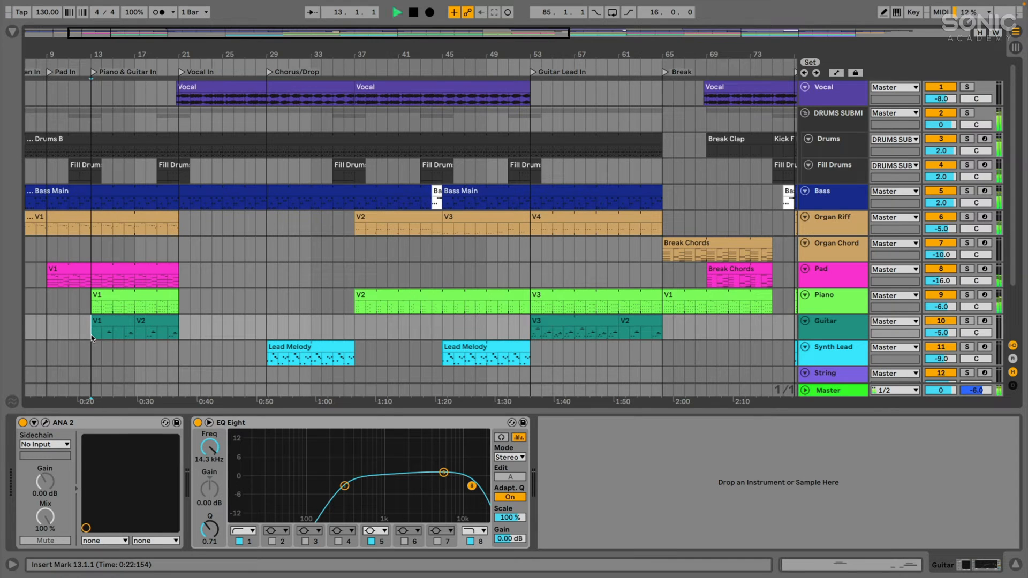
{"action": "key", "text": "space"}
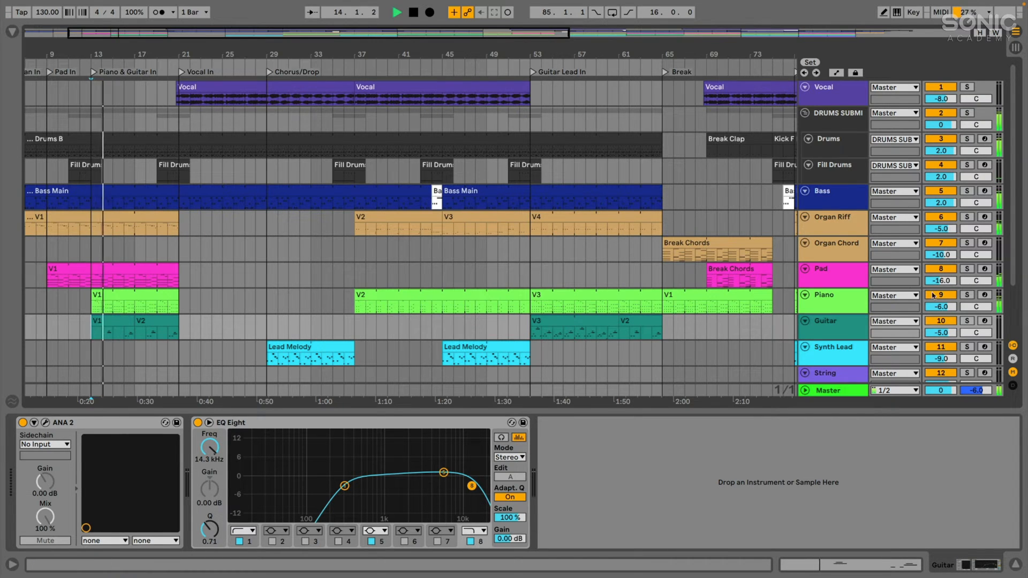
Solo the Guitar track to hear its first V1 and V2 clips, turning the solo off when done.
{"action": "left_click", "coordinate": [967, 321]}
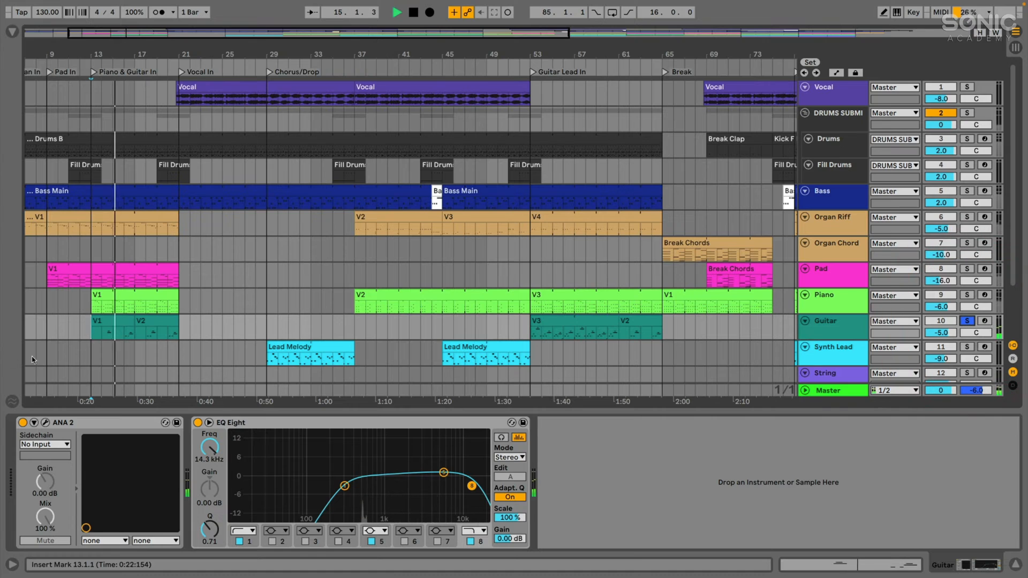
{"action": "left_click", "coordinate": [125, 336]}
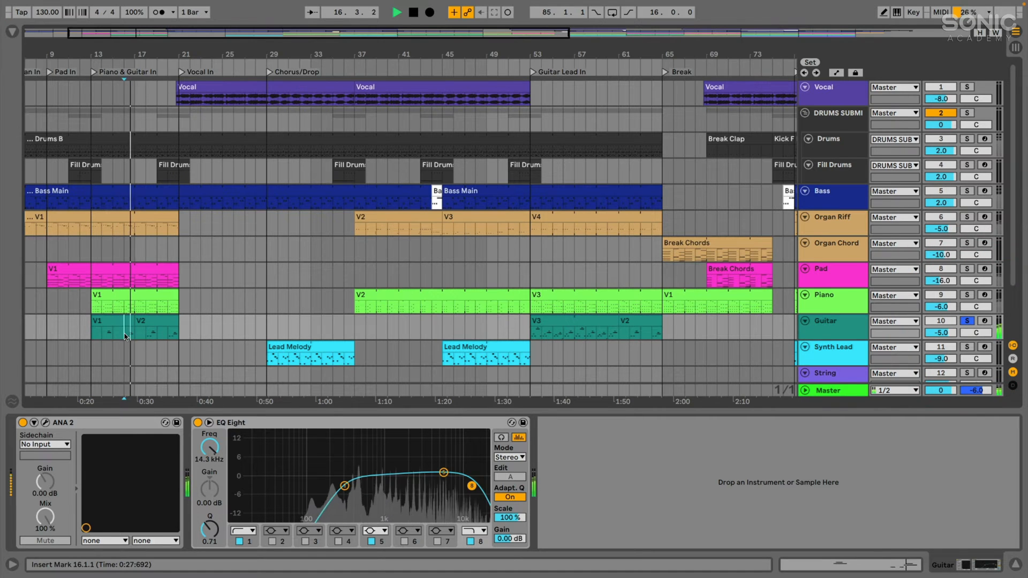
{"action": "left_click", "coordinate": [145, 332]}
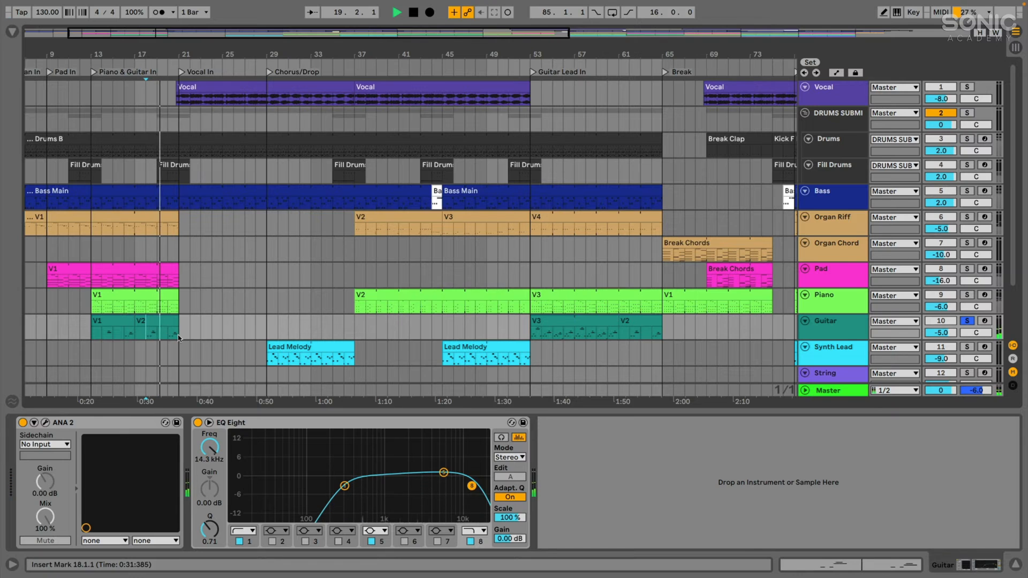
{"action": "left_click", "coordinate": [967, 322]}
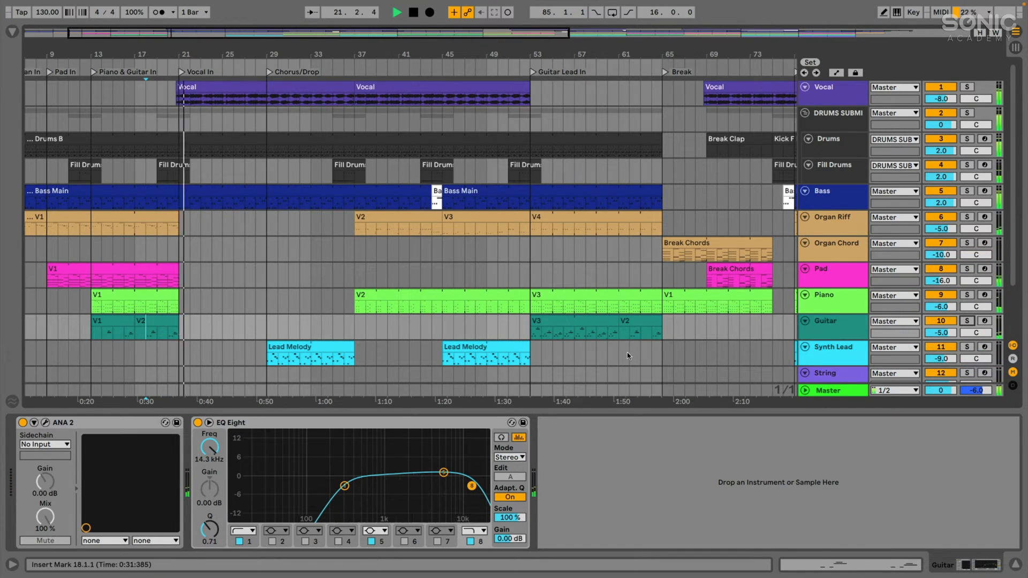
Play the Guitar track's V3 clip from bar 53 and inspect the track's ANA 2 synth, closing its window when done.
{"action": "left_click", "coordinate": [555, 321]}
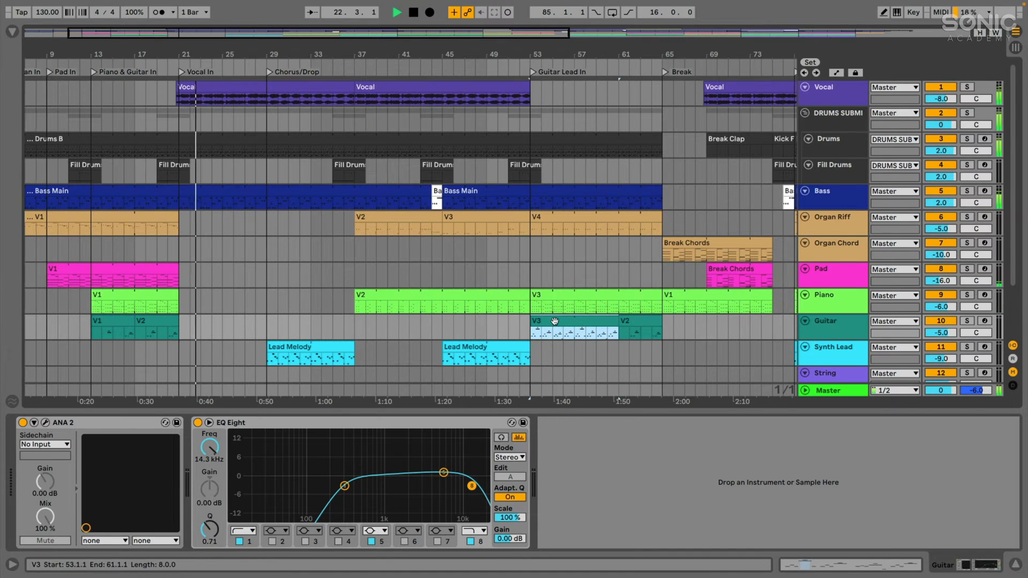
{"action": "scroll", "coordinate": [554, 321], "scroll_direction": "right", "scroll_amount": 3}
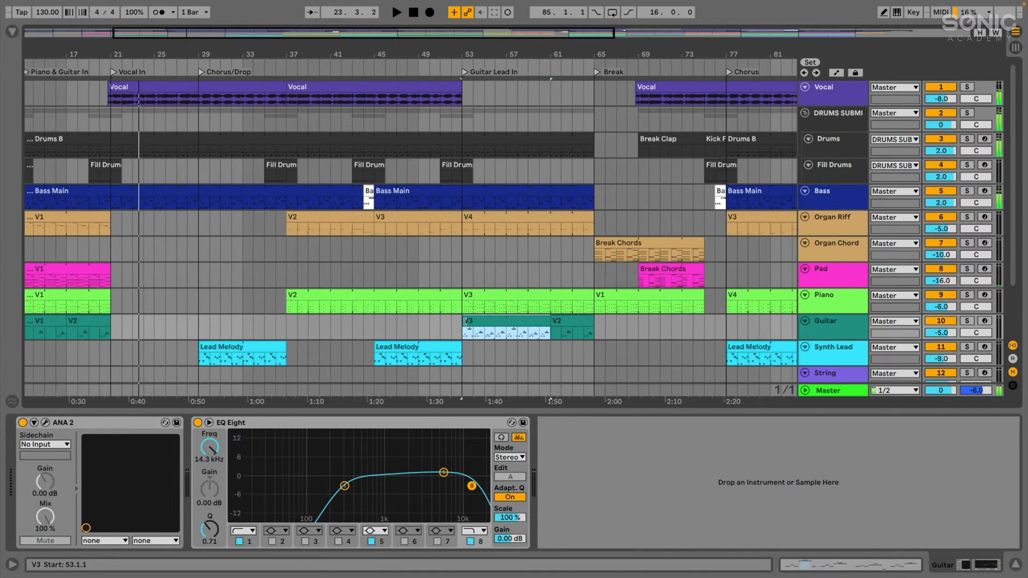
{"action": "key", "text": "space"}
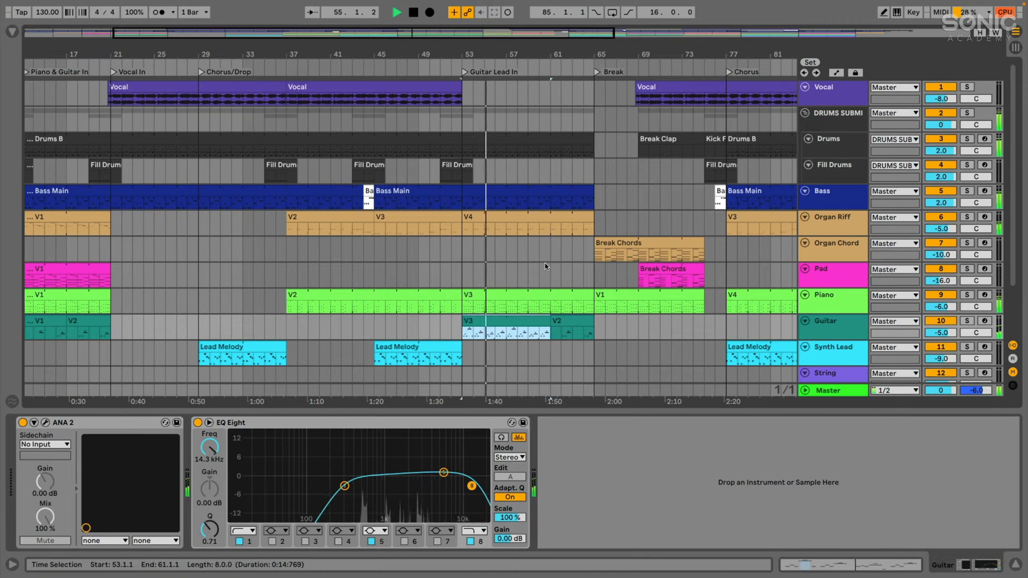
{"action": "left_click", "coordinate": [46, 424]}
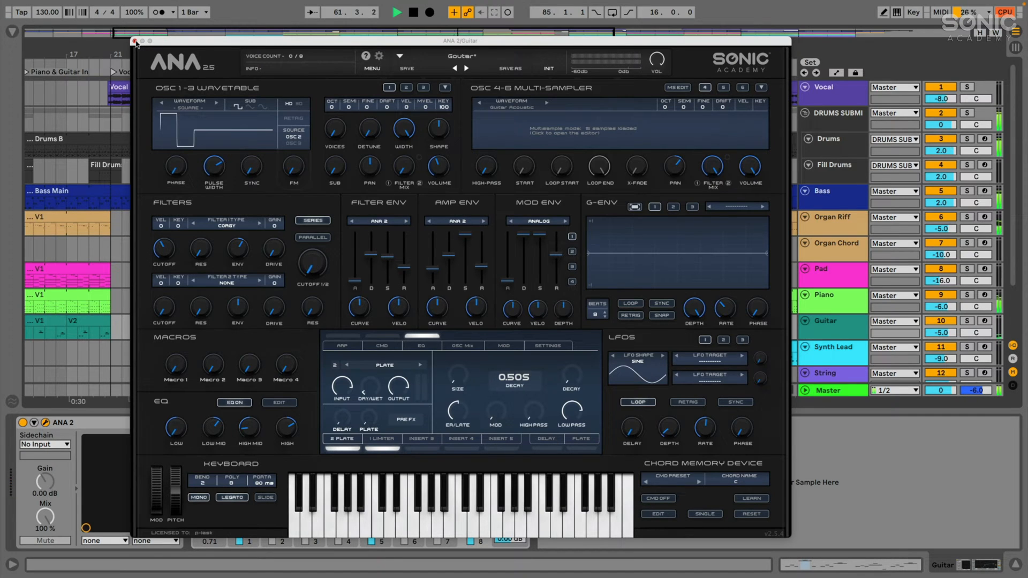
{"action": "left_click", "coordinate": [134, 41]}
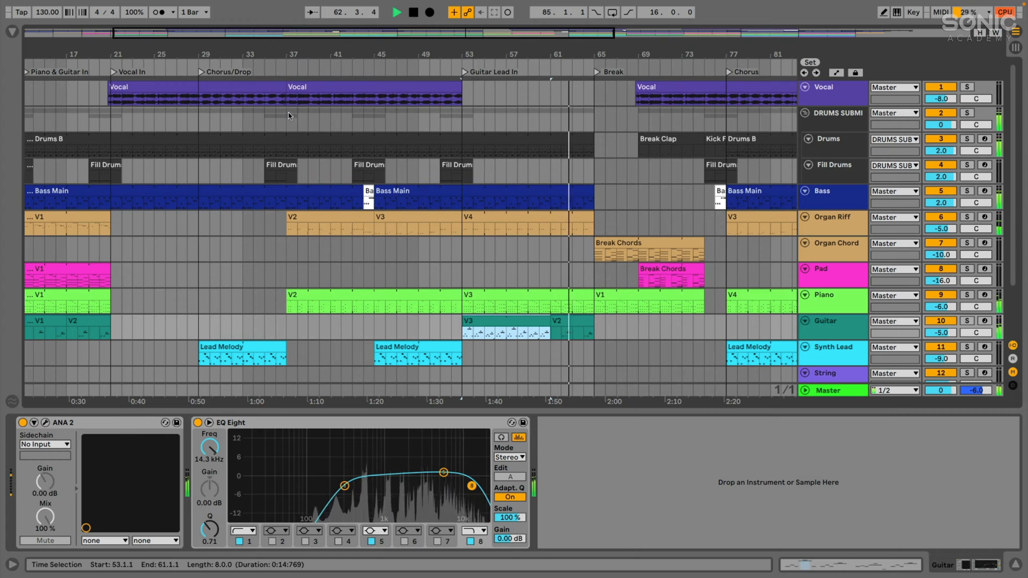
Show the devices of the String and Synth Lead tracks and select the Synth Lead's Lead Melody clip at the Chorus.
{"action": "scroll", "coordinate": [441, 253], "scroll_direction": "right", "scroll_amount": 1}
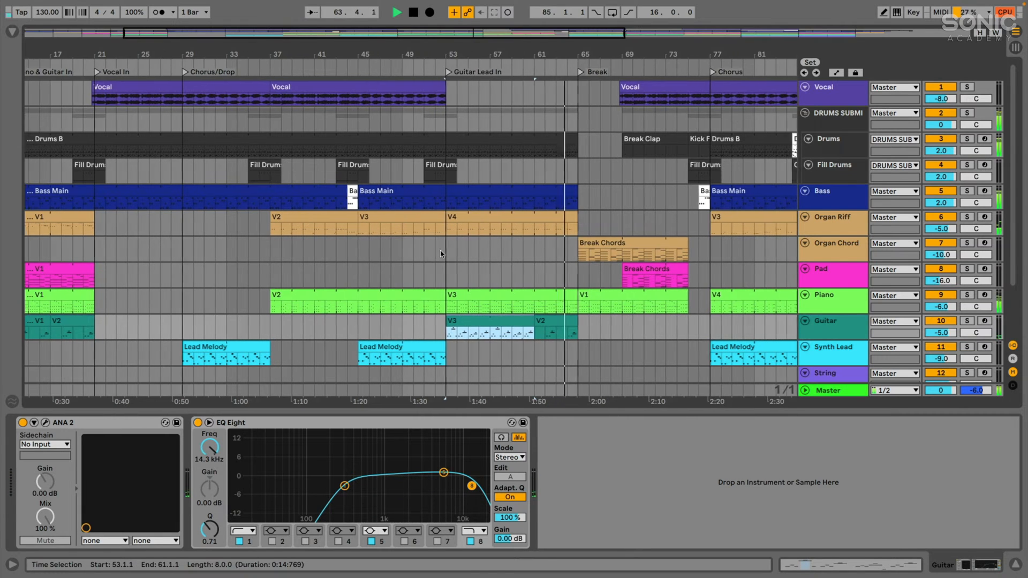
{"action": "scroll", "coordinate": [441, 254], "scroll_direction": "right", "scroll_amount": 5}
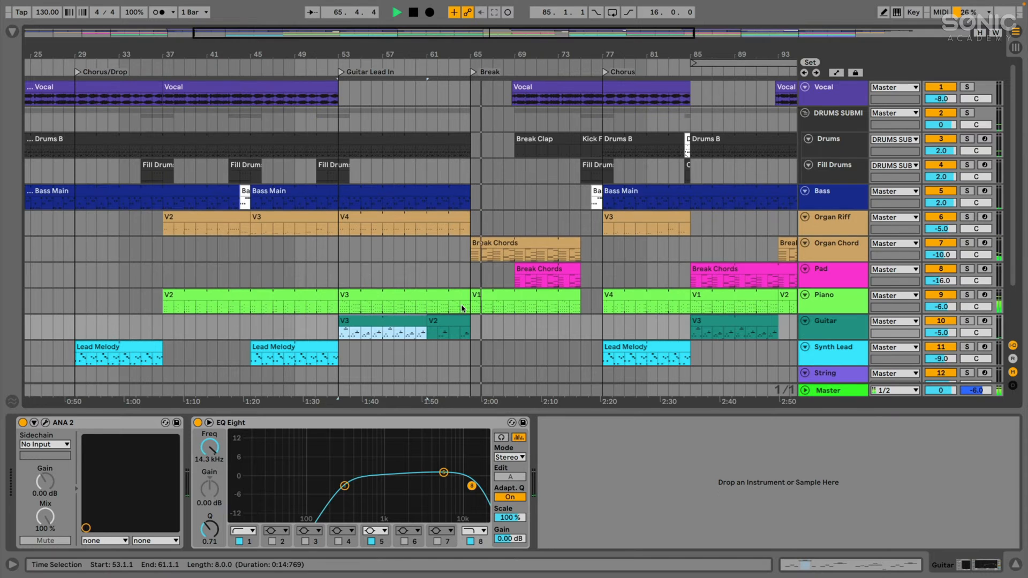
{"action": "scroll", "coordinate": [462, 307], "scroll_direction": "down", "scroll_amount": 3}
{"action": "scroll", "coordinate": [462, 307], "scroll_direction": "right", "scroll_amount": 1}
{"action": "scroll", "coordinate": [462, 308], "scroll_direction": "up", "scroll_amount": 2}
{"action": "scroll", "coordinate": [462, 307], "scroll_direction": "right", "scroll_amount": 1}
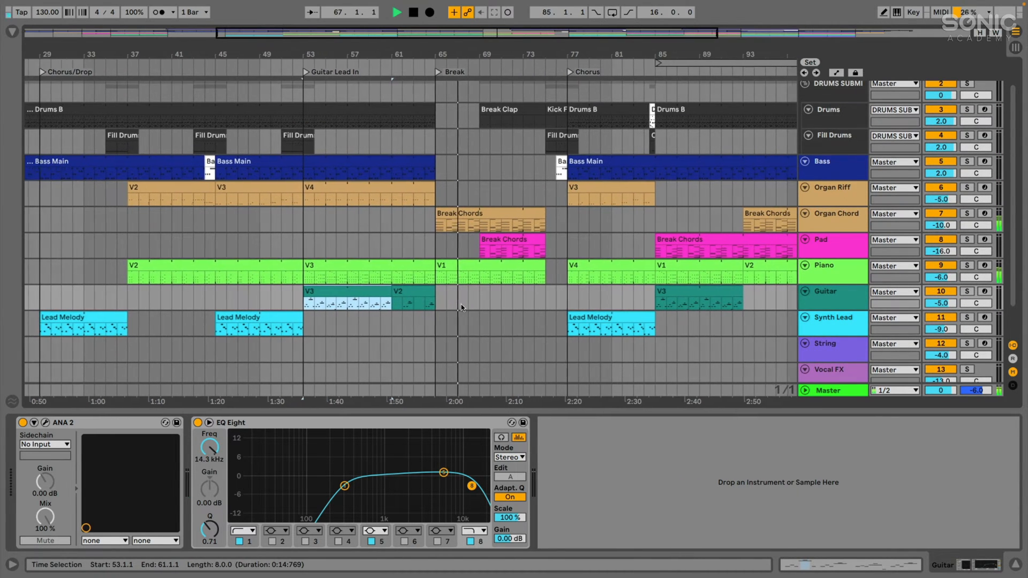
{"action": "scroll", "coordinate": [462, 307], "scroll_direction": "right", "scroll_amount": 2}
{"action": "scroll", "coordinate": [561, 293], "scroll_direction": "down", "scroll_amount": 1}
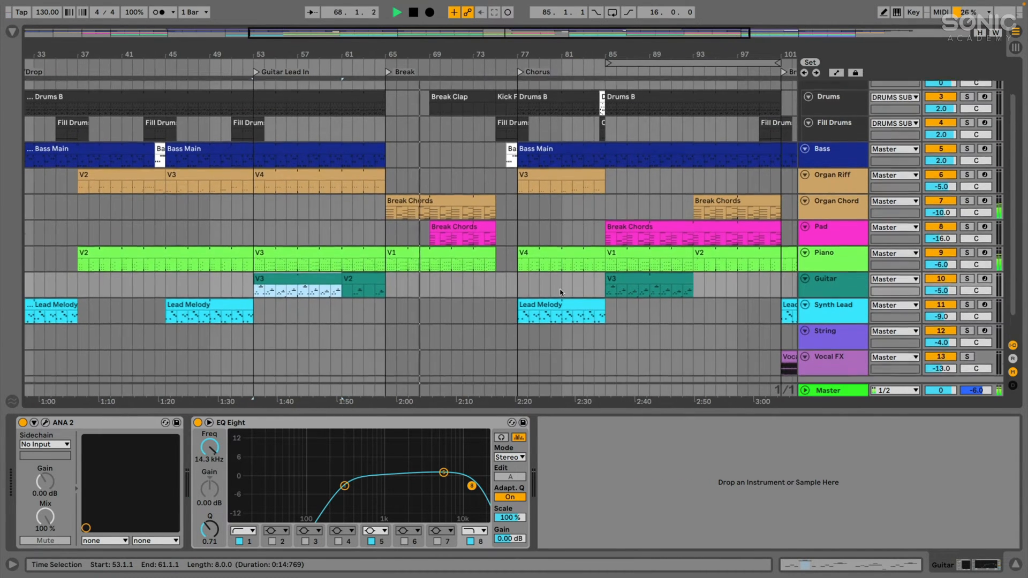
{"action": "scroll", "coordinate": [561, 293], "scroll_direction": "down", "scroll_amount": 2}
{"action": "left_click", "coordinate": [839, 302]}
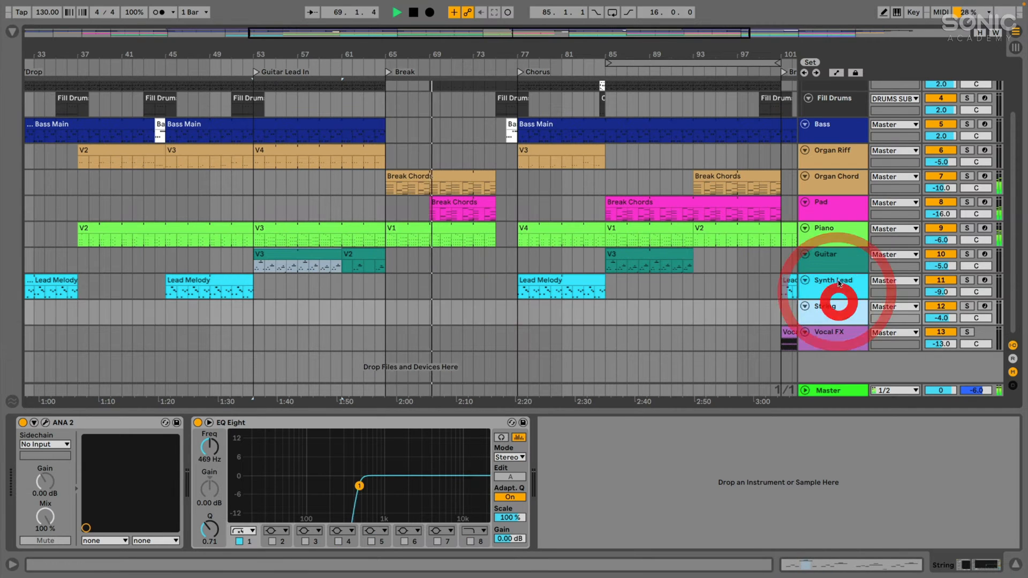
{"action": "left_click", "coordinate": [839, 283]}
{"action": "left_click", "coordinate": [839, 306]}
{"action": "left_click", "coordinate": [839, 283]}
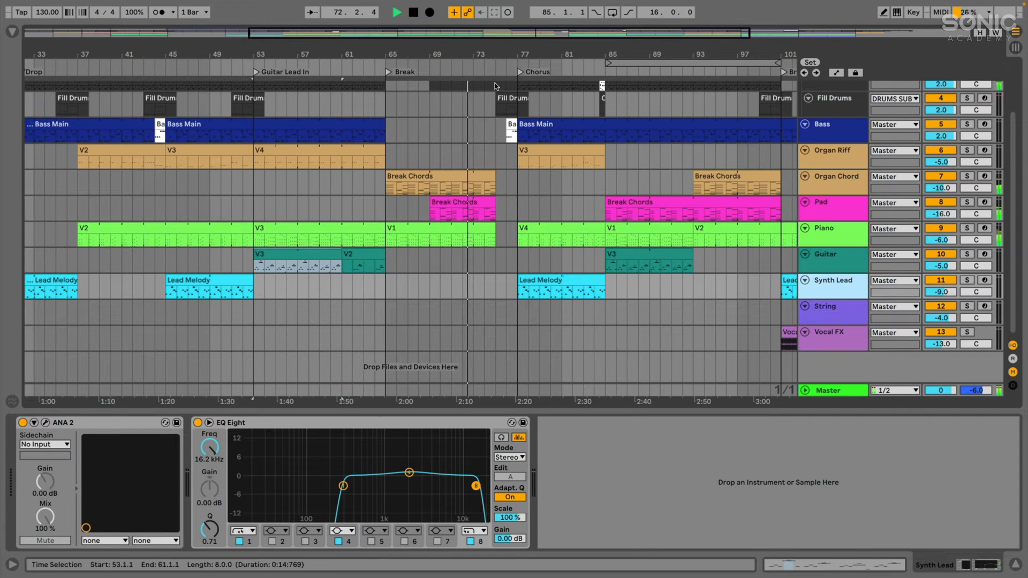
{"action": "left_click", "coordinate": [538, 280]}
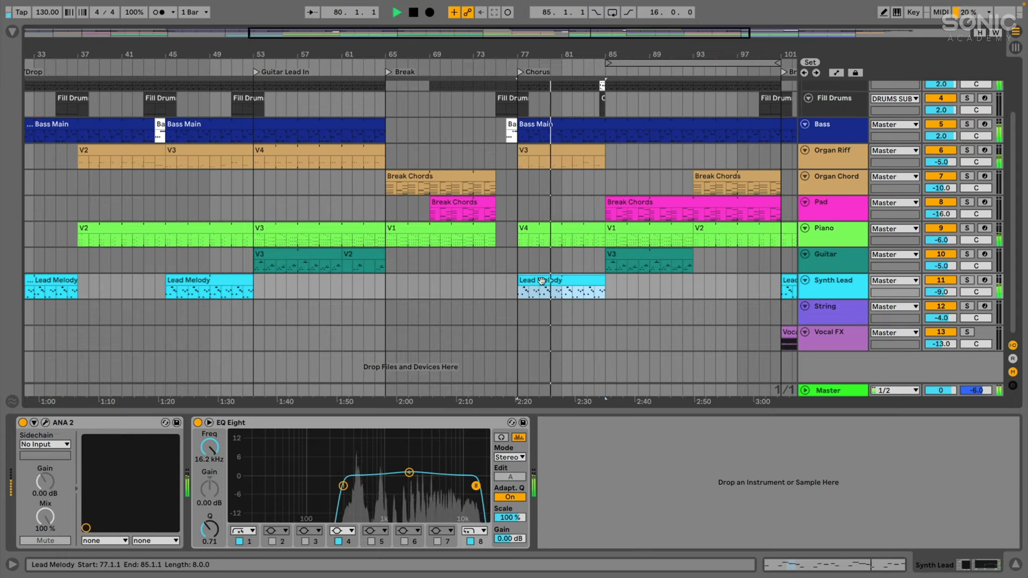
Inspect wavetable oscillators 1 to 3 in the Synth Lead track's ANA 2 synth, closing the synth window when done.
{"action": "scroll", "coordinate": [556, 225], "scroll_direction": "up", "scroll_amount": 2}
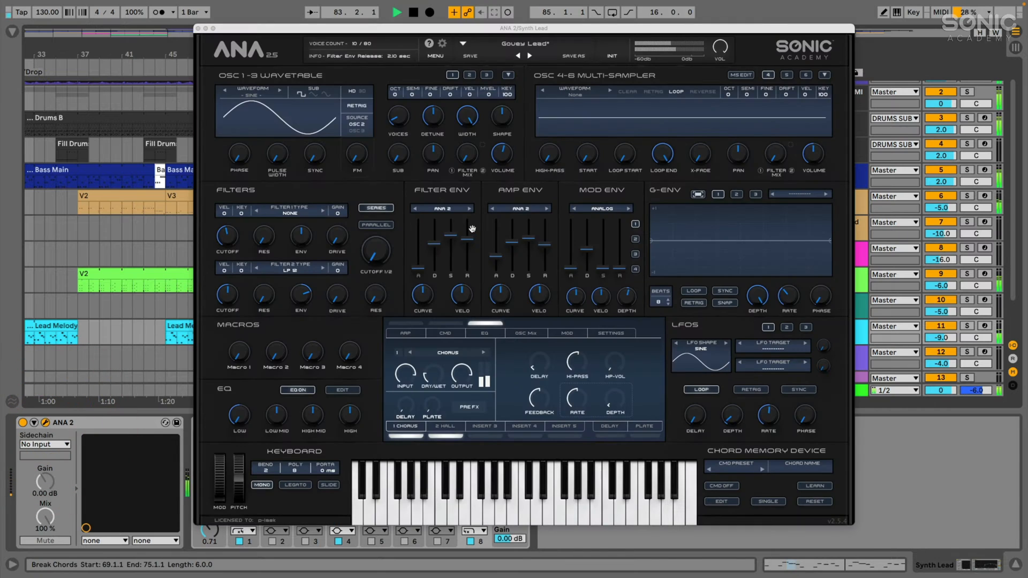
{"action": "left_click", "coordinate": [468, 75]}
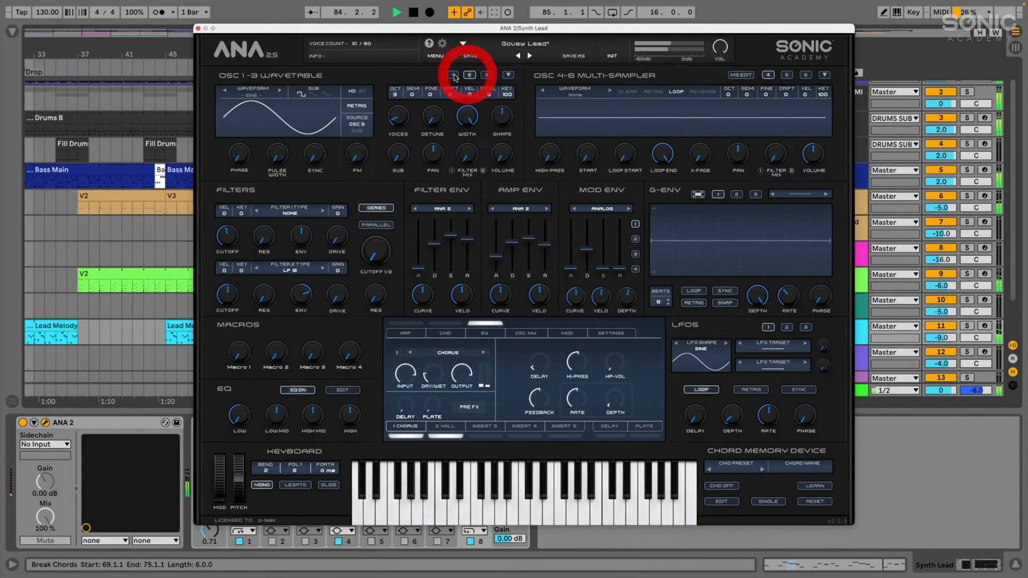
{"action": "left_click", "coordinate": [483, 75]}
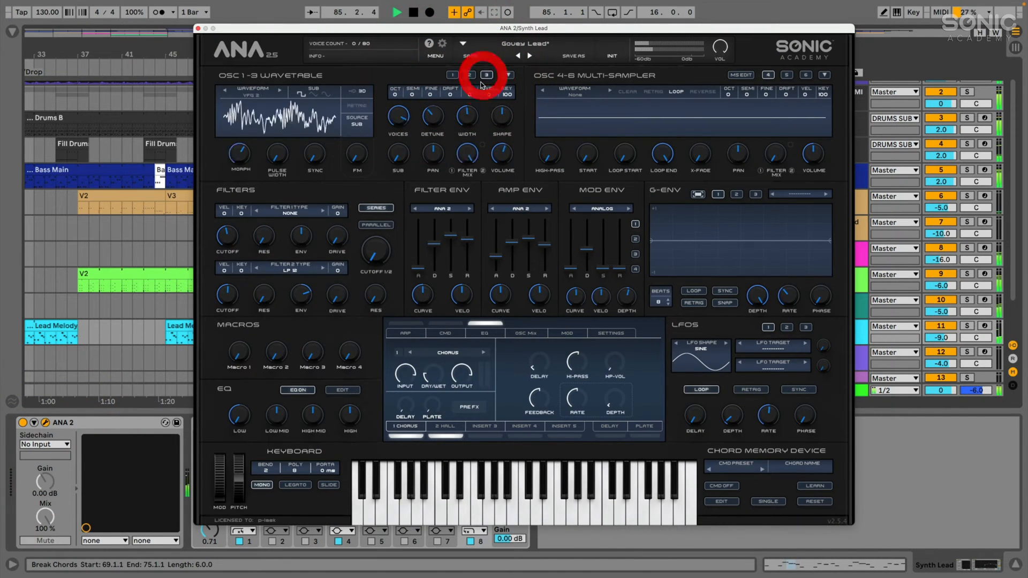
{"action": "left_click", "coordinate": [453, 76]}
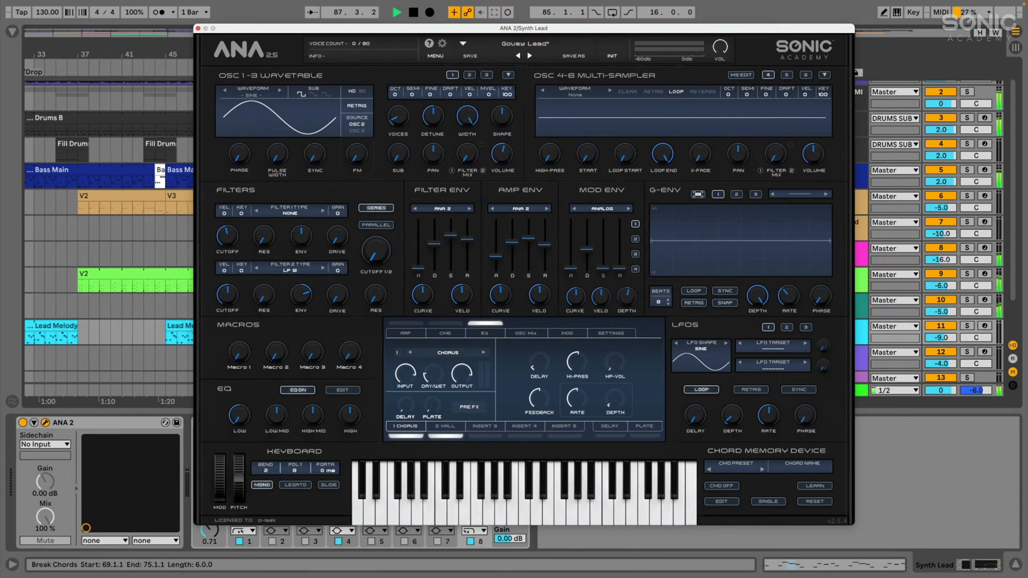
{"action": "left_click", "coordinate": [198, 30]}
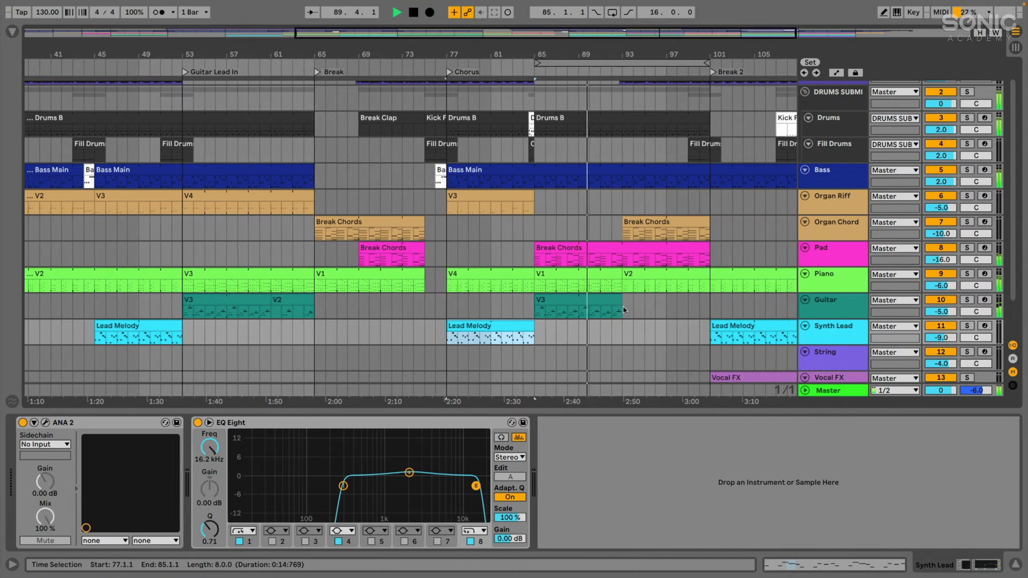
Select the Pad, Piano and Guitar clips starting at bar 85 in turn, ending with the Organ Chord's Break Chords clip at bar 93.
{"action": "left_click", "coordinate": [546, 248]}
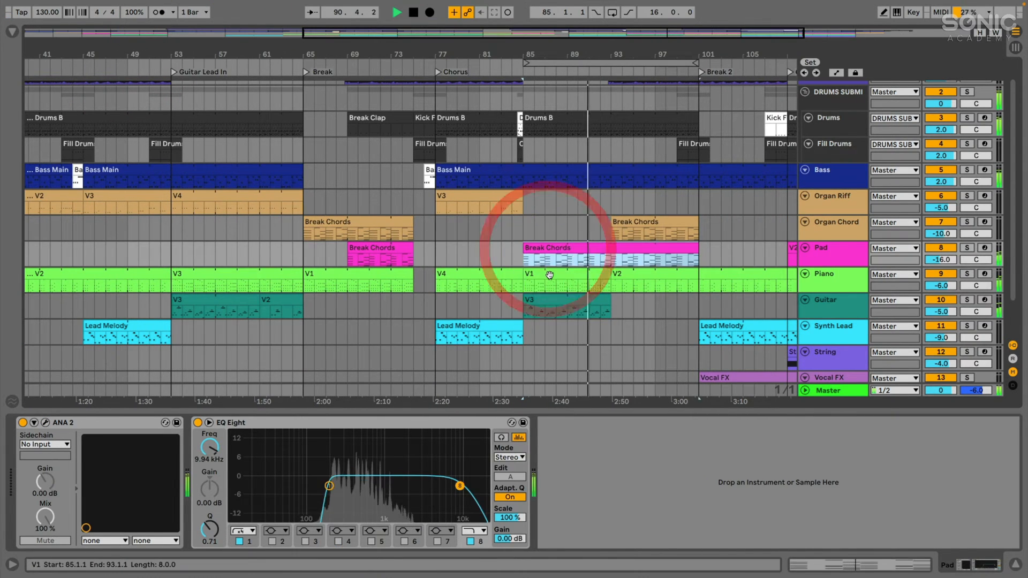
{"action": "left_click", "coordinate": [550, 279]}
{"action": "left_click", "coordinate": [547, 308]}
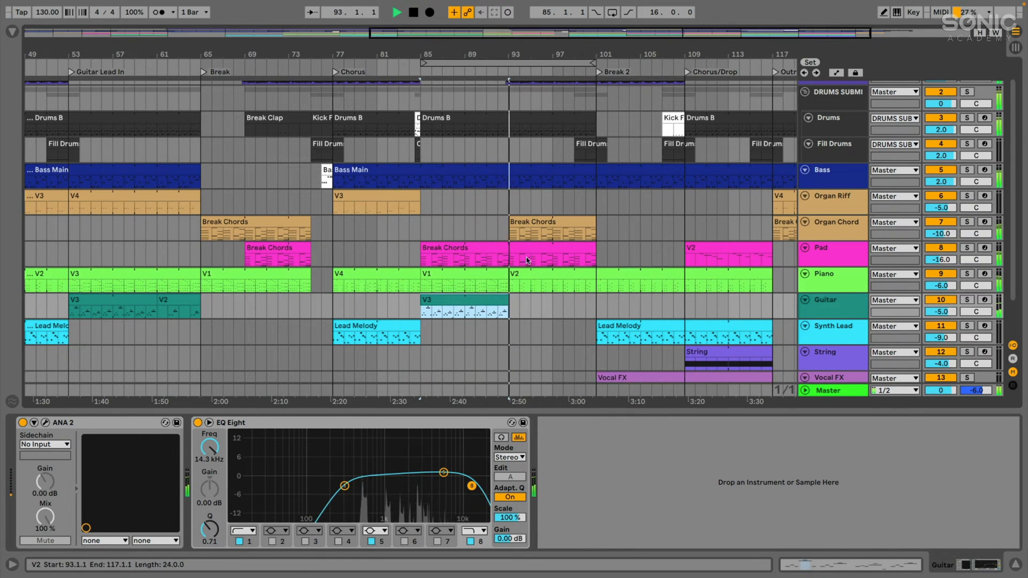
{"action": "left_click", "coordinate": [524, 221]}
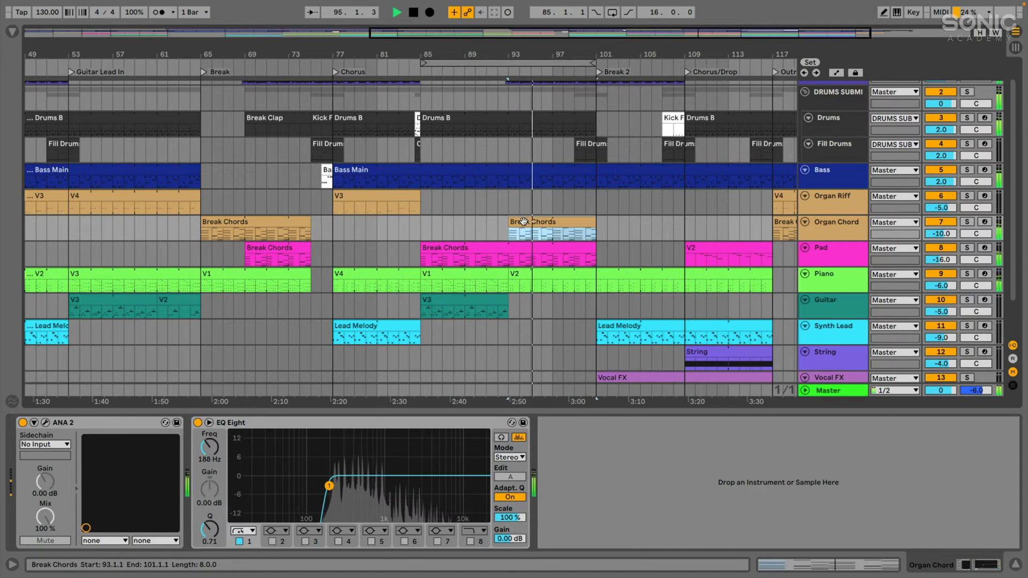
Follow playback into Break 2 and select the Organ Riff's V2, V3 and V4 clips before the Break in turn.
{"action": "scroll", "coordinate": [524, 221], "scroll_direction": "right", "scroll_amount": 1}
{"action": "left_click_drag", "start_coordinate": [535, 54], "coordinate": [535, 32]}
{"action": "scroll", "coordinate": [498, 221], "scroll_direction": "up", "scroll_amount": 1}
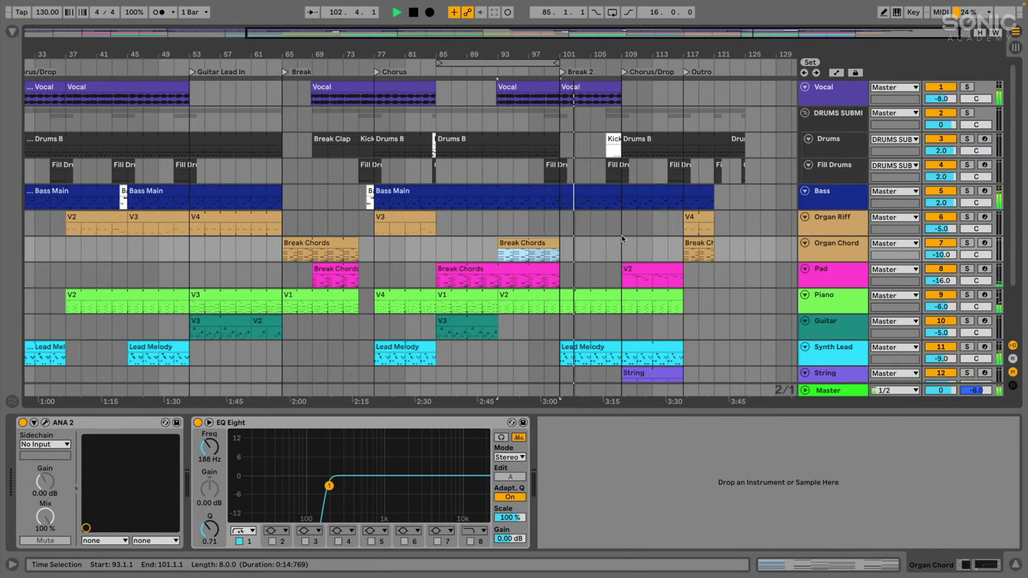
{"action": "scroll", "coordinate": [623, 239], "scroll_direction": "down", "scroll_amount": 3}
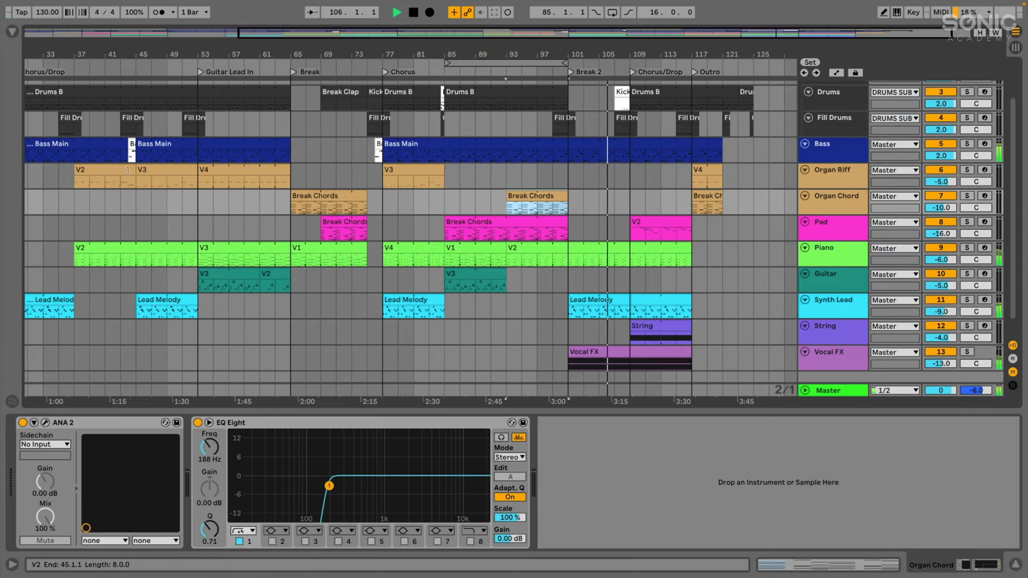
{"action": "left_click", "coordinate": [115, 173]}
{"action": "left_click", "coordinate": [169, 173]}
{"action": "left_click", "coordinate": [253, 172]}
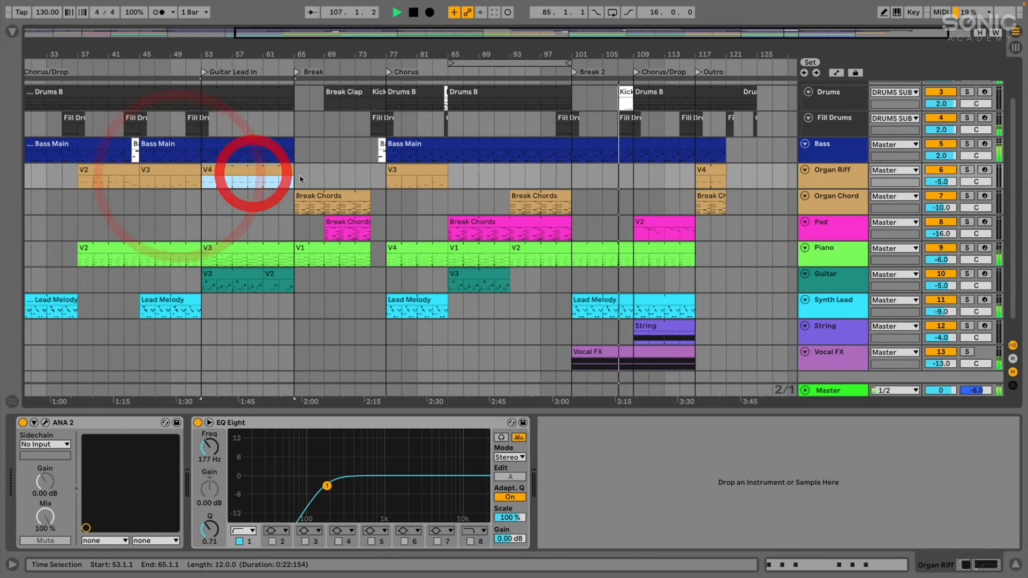
{"action": "scroll", "coordinate": [300, 175], "scroll_direction": "left", "scroll_amount": 5}
{"action": "scroll", "coordinate": [489, 178], "scroll_direction": "right", "scroll_amount": 5}
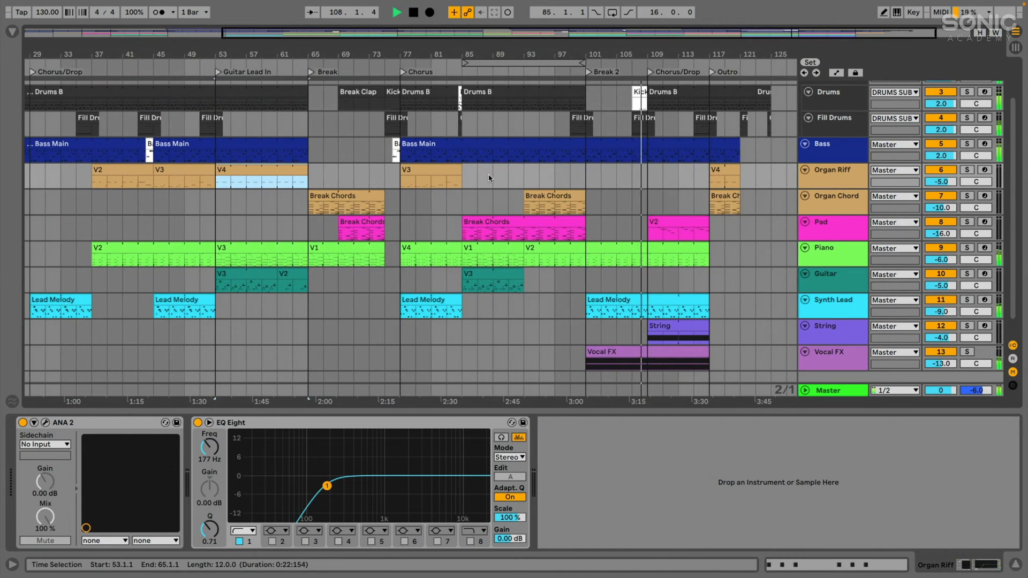
{"action": "left_click", "coordinate": [442, 173]}
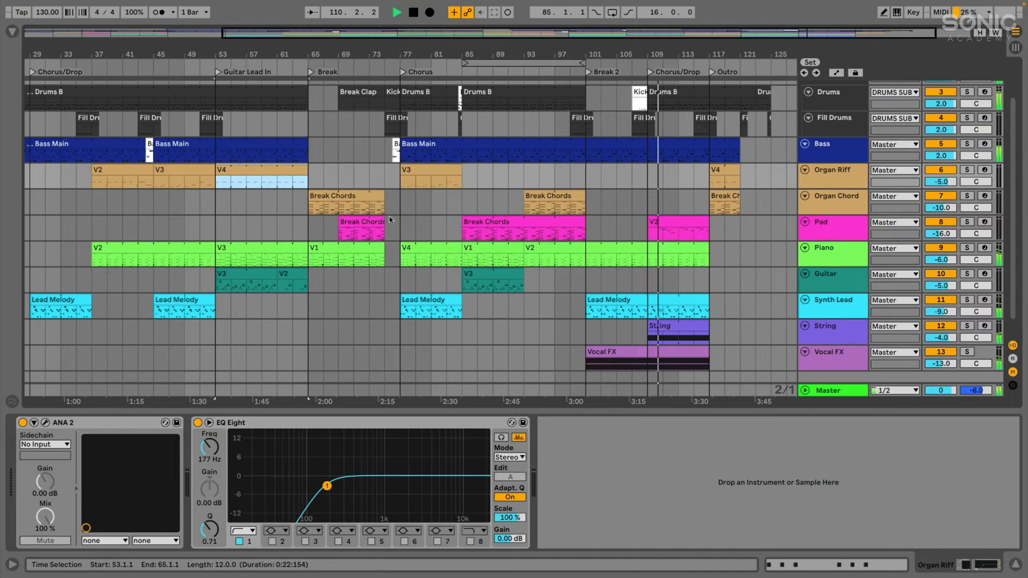
Follow playback into the Outro, select the Bass Main clip that starts at the Chorus, and stop playback.
{"action": "left_click", "coordinate": [547, 248]}
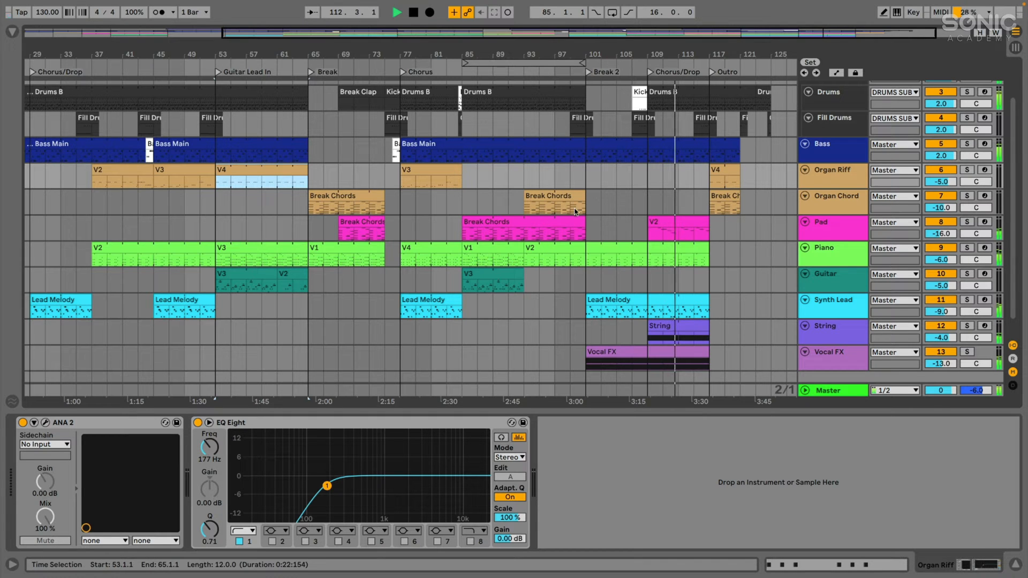
{"action": "scroll", "coordinate": [641, 207], "scroll_direction": "right", "scroll_amount": 2}
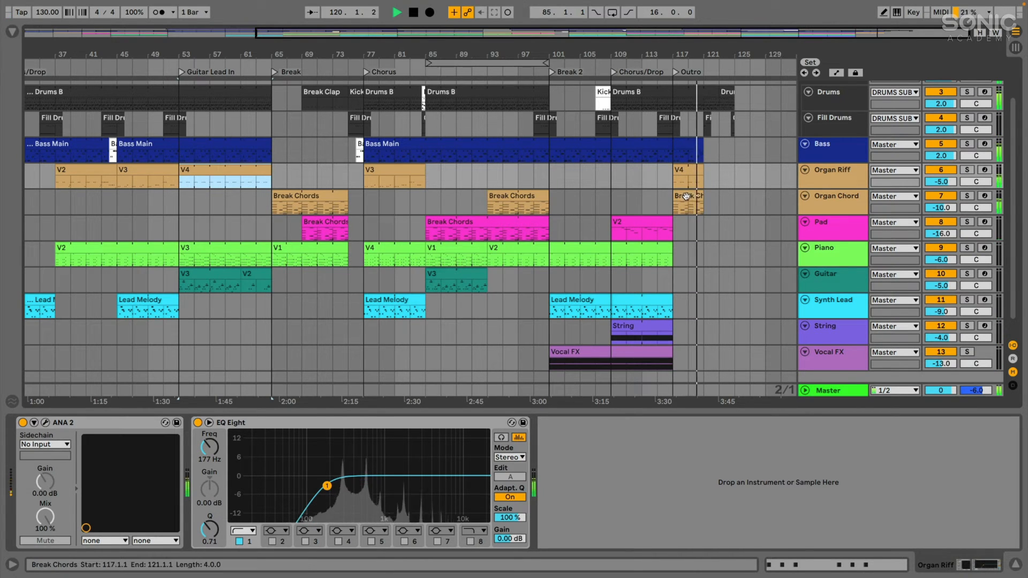
{"action": "scroll", "coordinate": [651, 198], "scroll_direction": "up", "scroll_amount": 1}
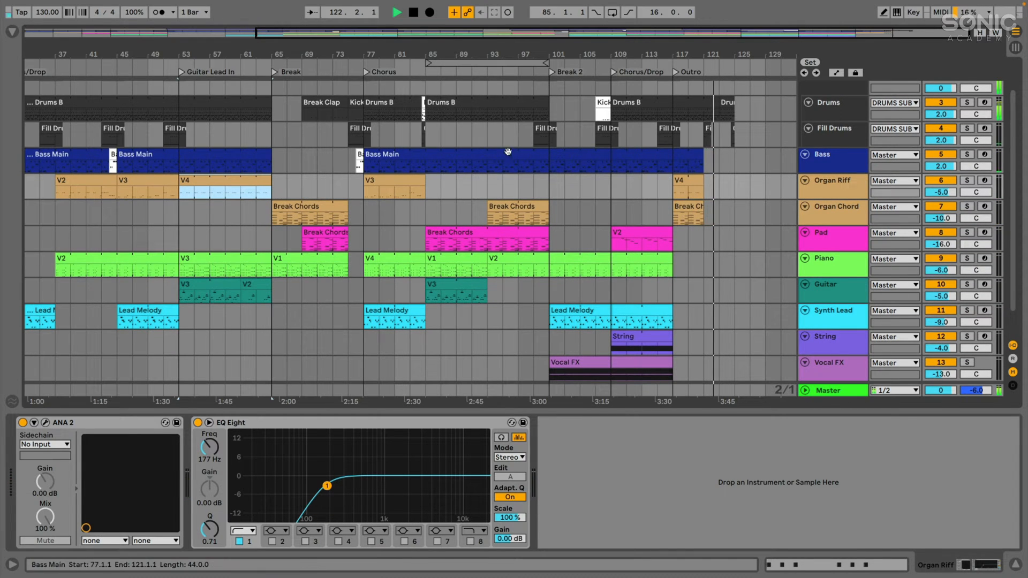
{"action": "left_click", "coordinate": [474, 155]}
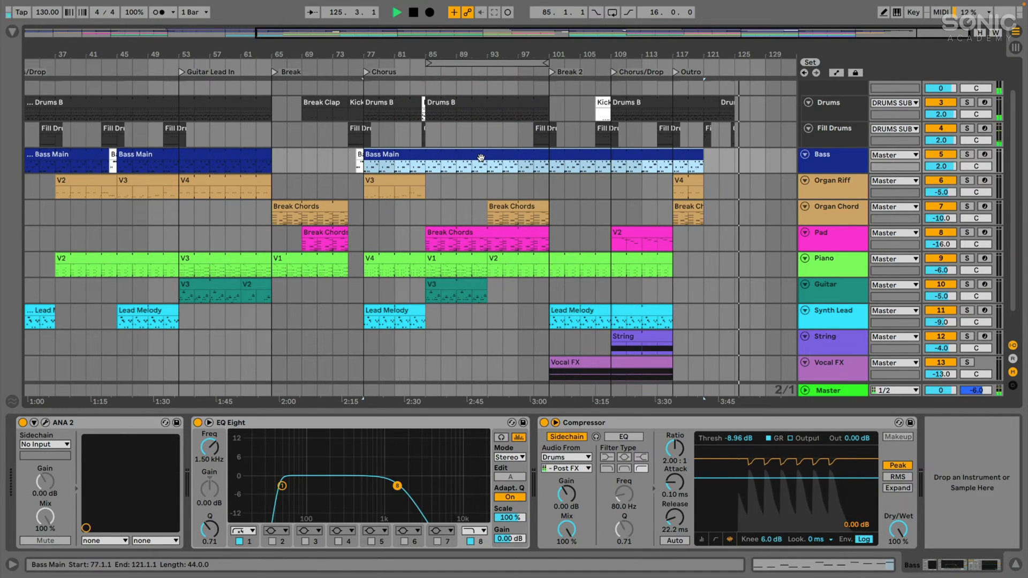
{"action": "key", "text": "space"}
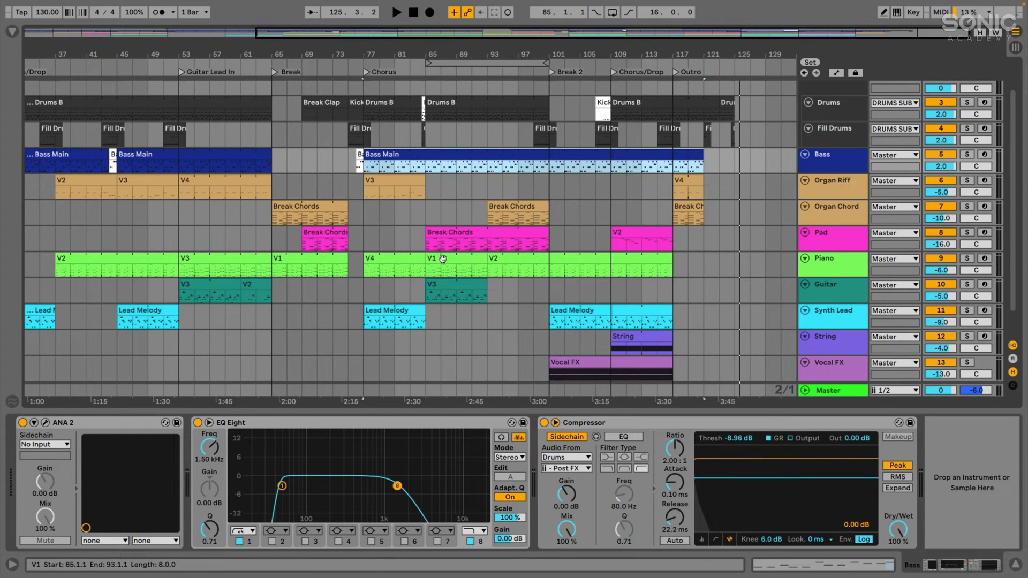
Select the String clip at bar 109 and play the arrangement from shortly before the final Chorus/Drop.
{"action": "scroll", "coordinate": [669, 271], "scroll_direction": "down", "scroll_amount": 1}
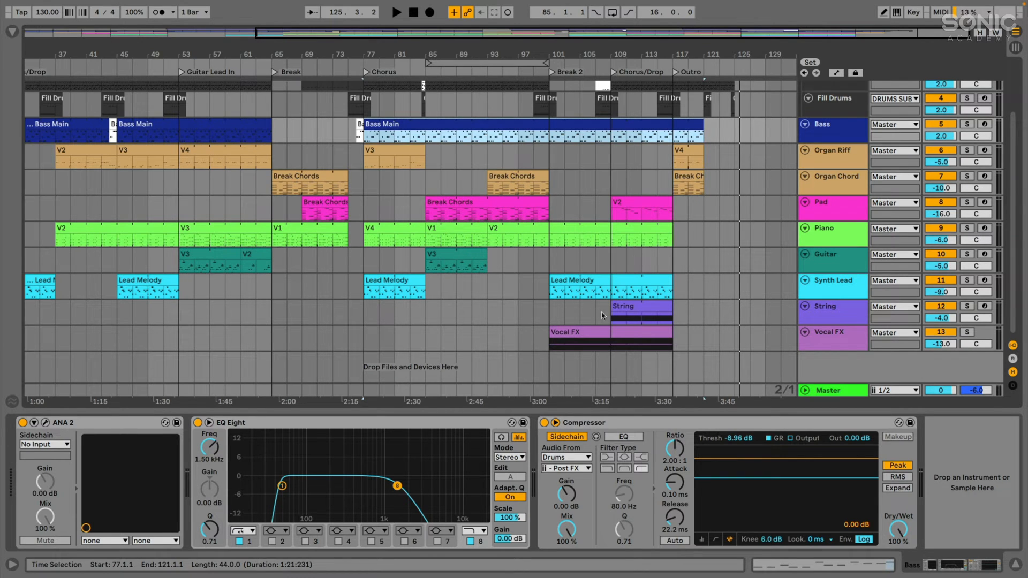
{"action": "left_click", "coordinate": [638, 307]}
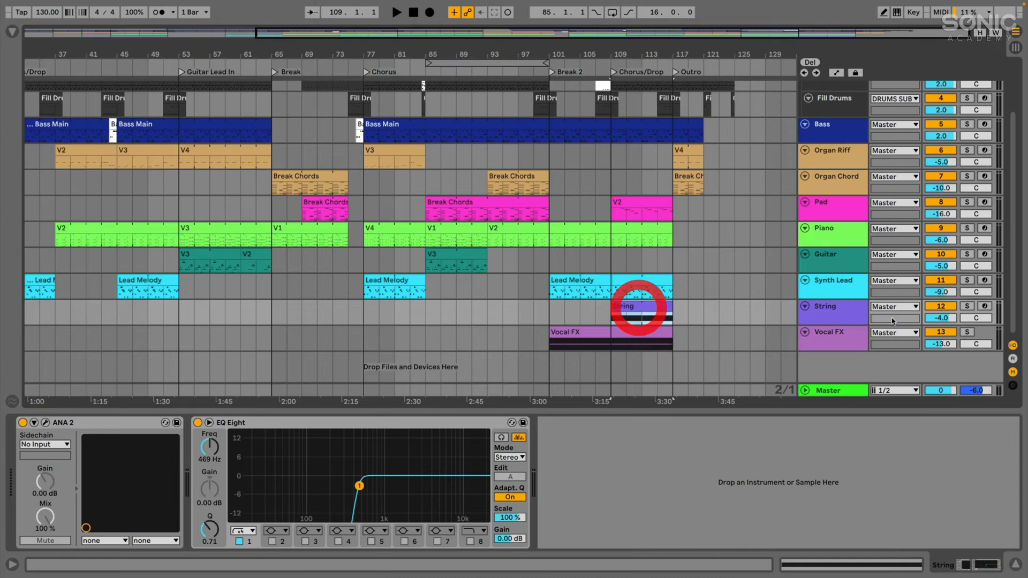
{"action": "left_click", "coordinate": [846, 316]}
{"action": "left_click", "coordinate": [611, 307]}
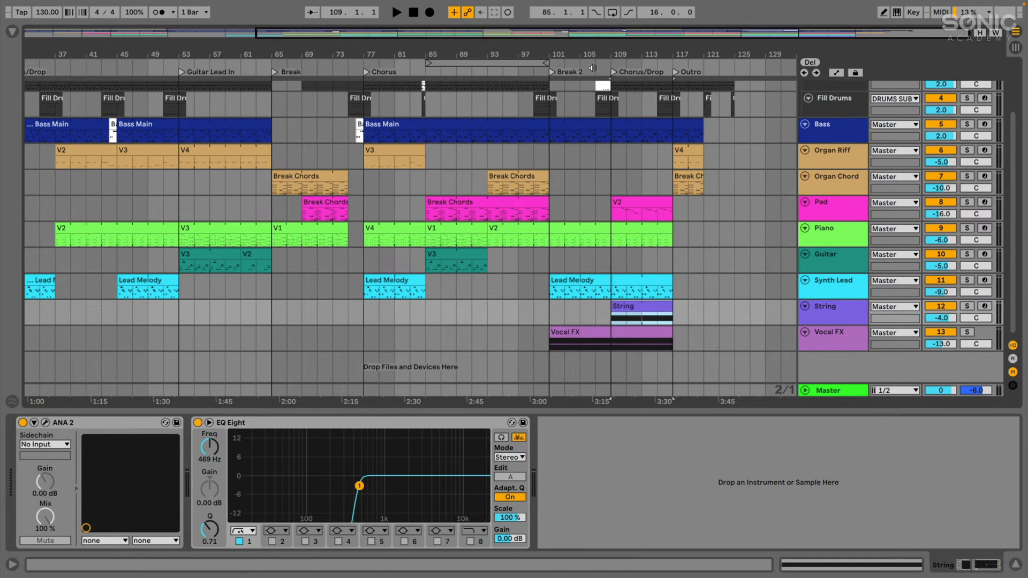
{"action": "key", "text": "space"}
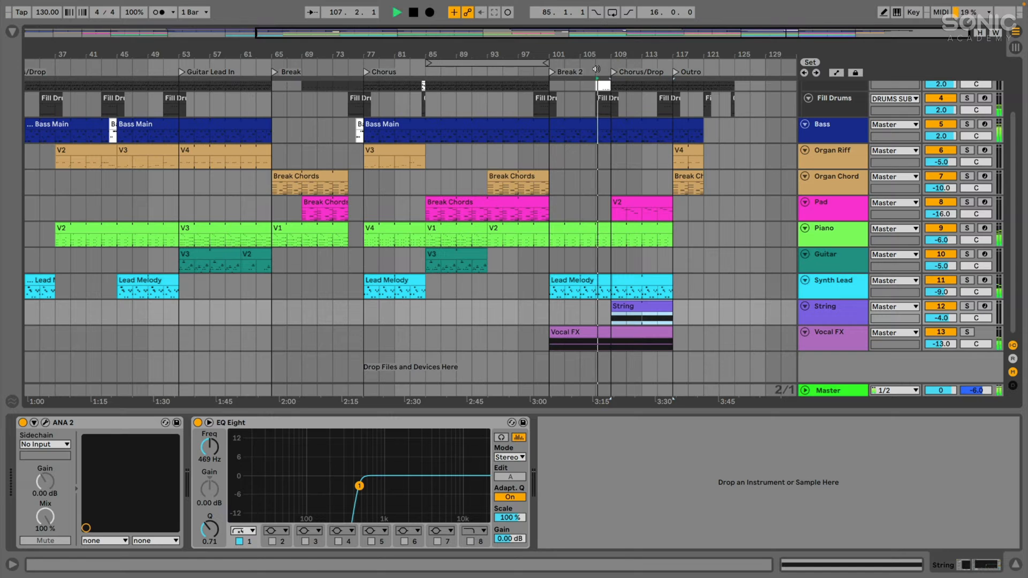
{"action": "left_click", "coordinate": [638, 310]}
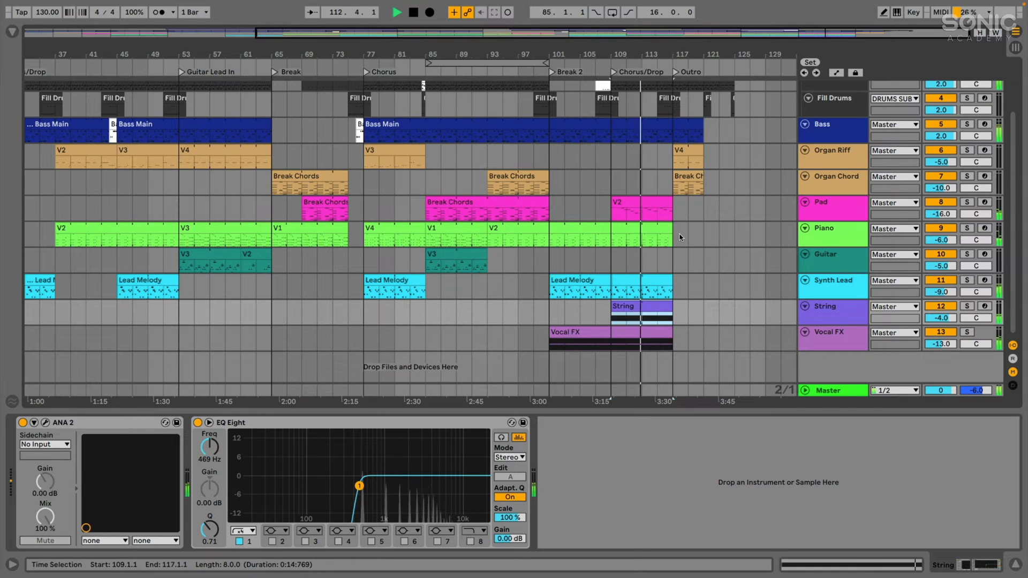
Inspect the String track's ANA 2 synth and close its window when done.
{"action": "scroll", "coordinate": [668, 259], "scroll_direction": "up", "scroll_amount": 3}
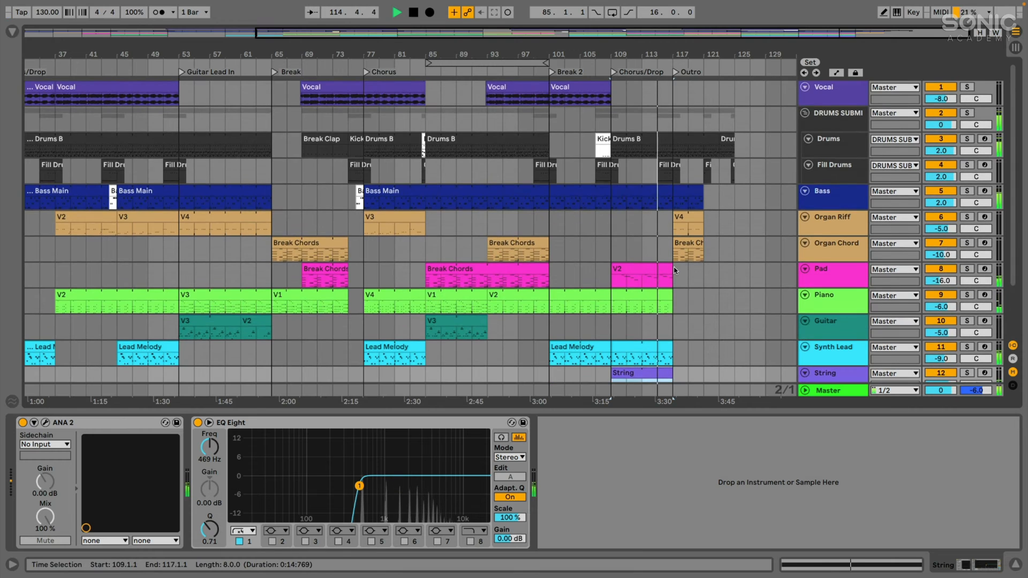
{"action": "scroll", "coordinate": [671, 261], "scroll_direction": "down", "scroll_amount": 3}
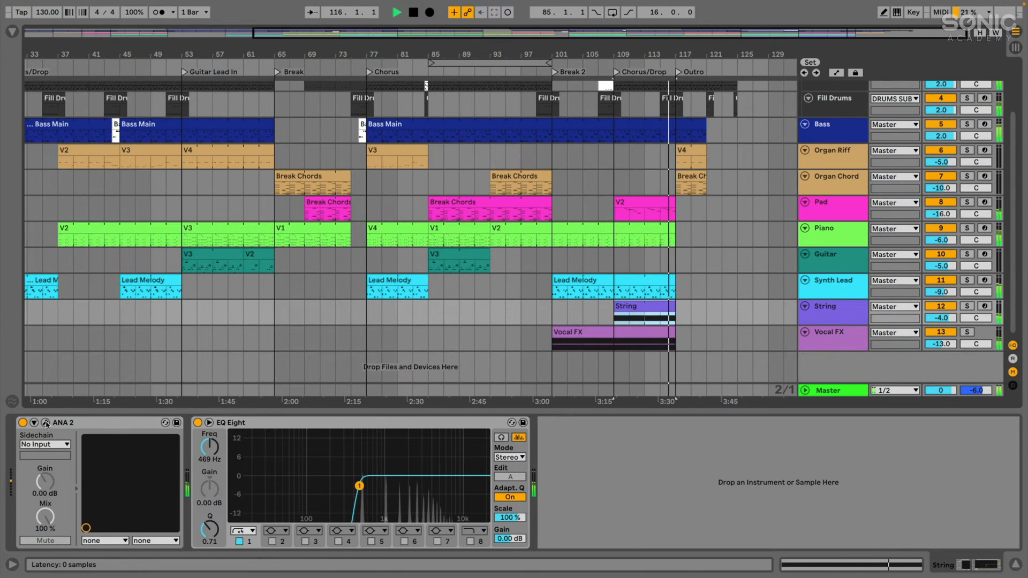
{"action": "left_click", "coordinate": [45, 423]}
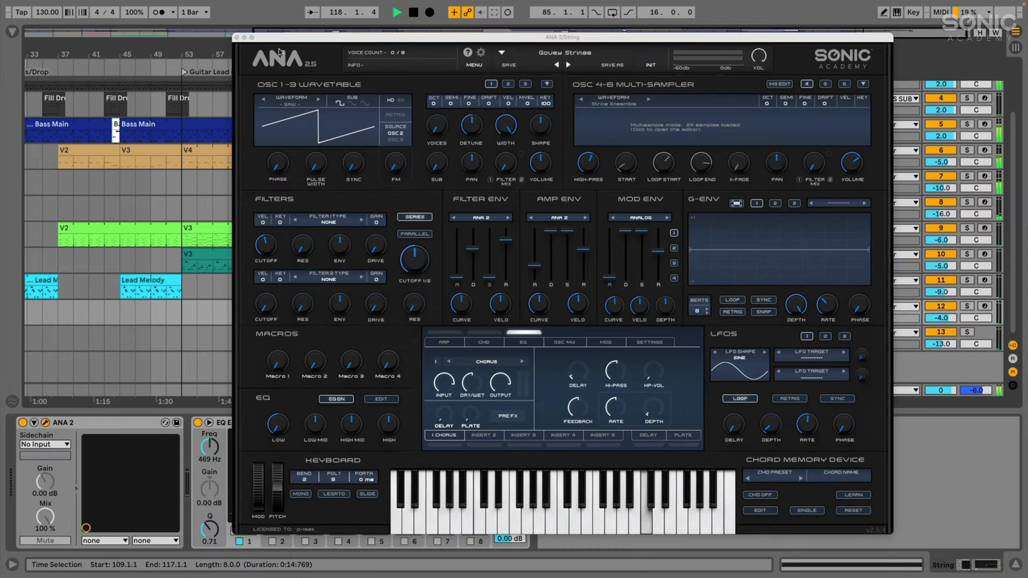
{"action": "left_click", "coordinate": [237, 38]}
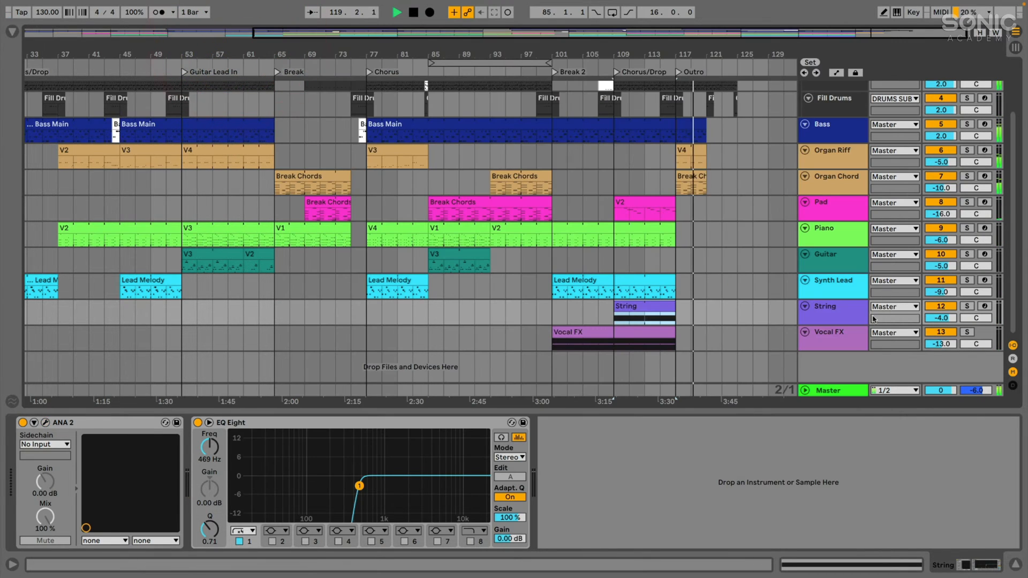
Stop playback, select the Vocal FX clip at Break 2, and play it with the Vocal FX track soloed.
{"action": "left_click", "coordinate": [827, 334]}
{"action": "key", "text": "space"}
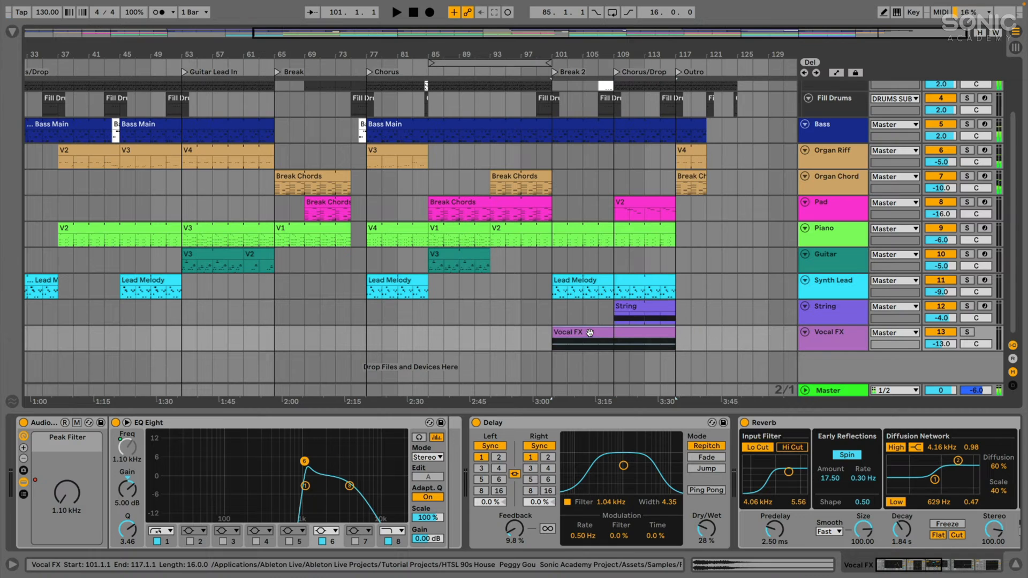
{"action": "left_click", "coordinate": [594, 345]}
{"action": "left_click", "coordinate": [967, 332]}
{"action": "key", "text": "space"}
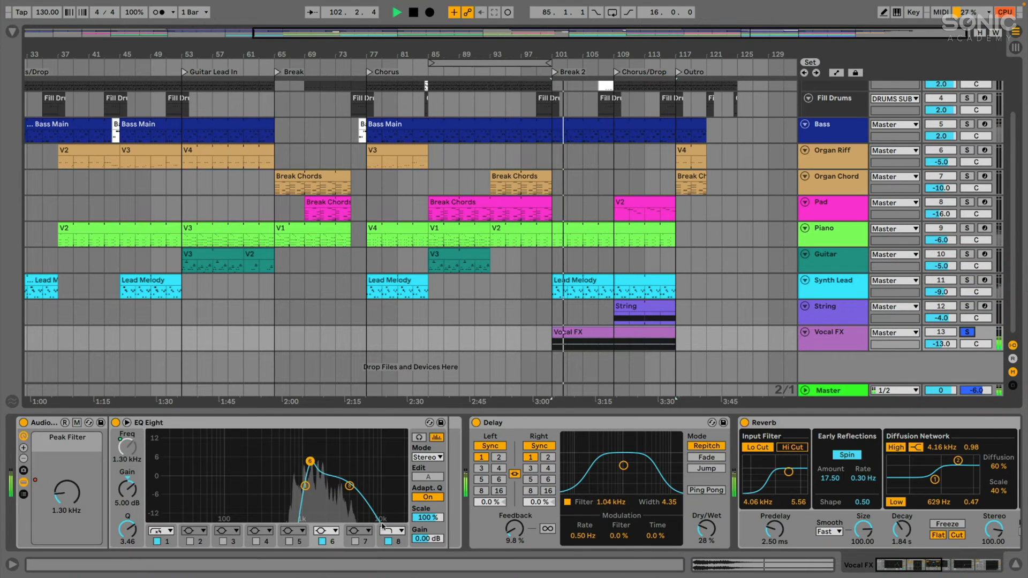
Examine the Vocal FX effects chain from the first EQ Eight to the sidechained Compressor, turning the solo off when done.
{"action": "scroll", "coordinate": [360, 499], "scroll_direction": "right", "scroll_amount": 3}
{"action": "scroll", "coordinate": [360, 498], "scroll_direction": "right", "scroll_amount": 8}
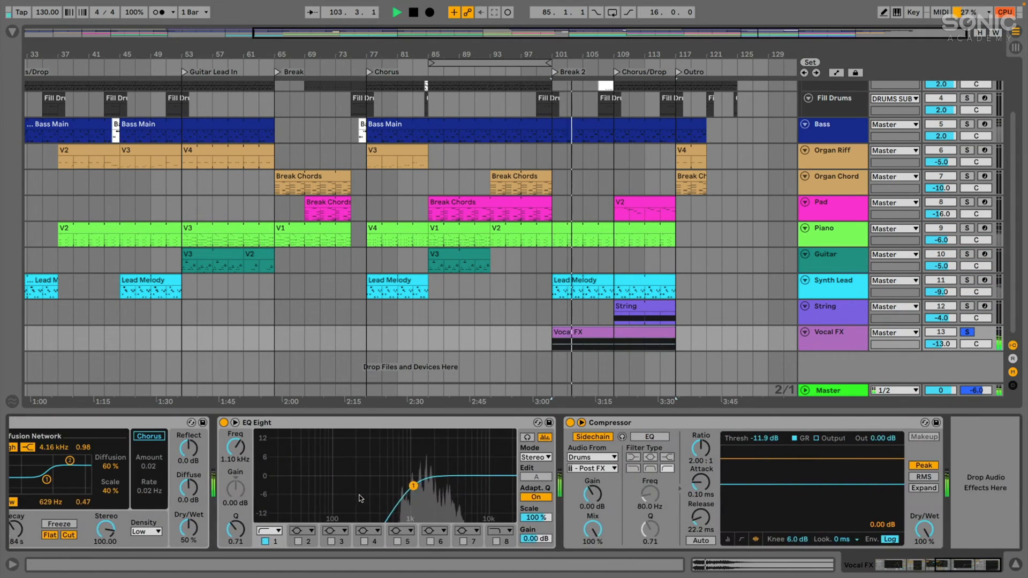
{"action": "scroll", "coordinate": [360, 498], "scroll_direction": "left", "scroll_amount": 11}
{"action": "scroll", "coordinate": [360, 498], "scroll_direction": "left", "scroll_amount": 1}
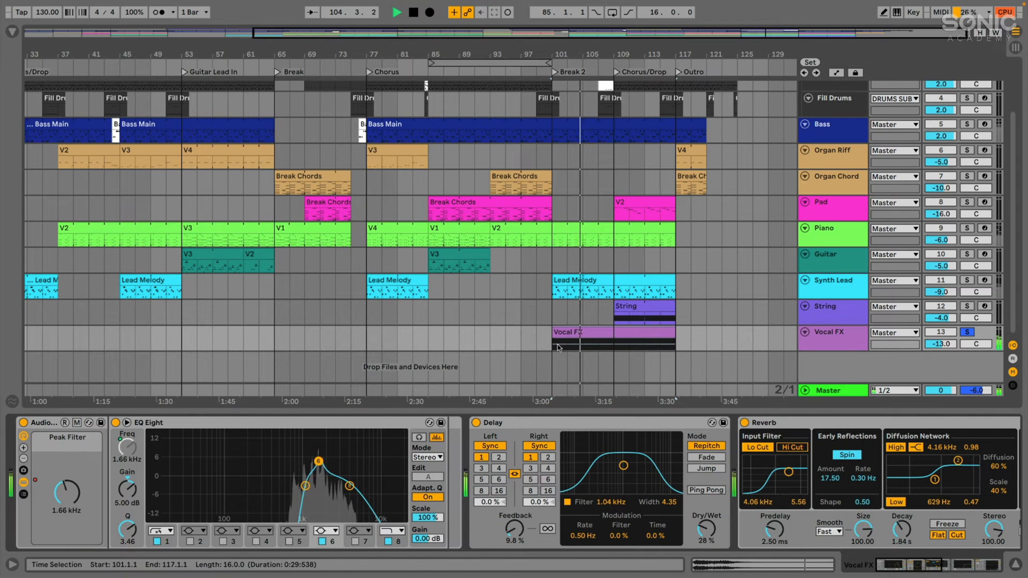
{"action": "left_click", "coordinate": [967, 332]}
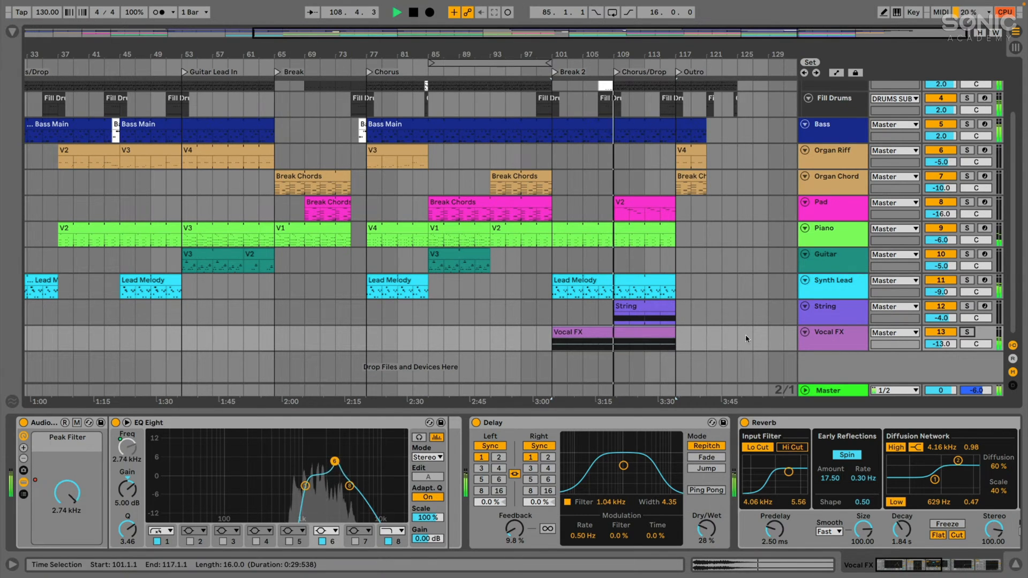
Let the full arrangement play into the Outro and show the Master track's mastering chain.
{"action": "scroll", "coordinate": [747, 339], "scroll_direction": "up", "scroll_amount": 2}
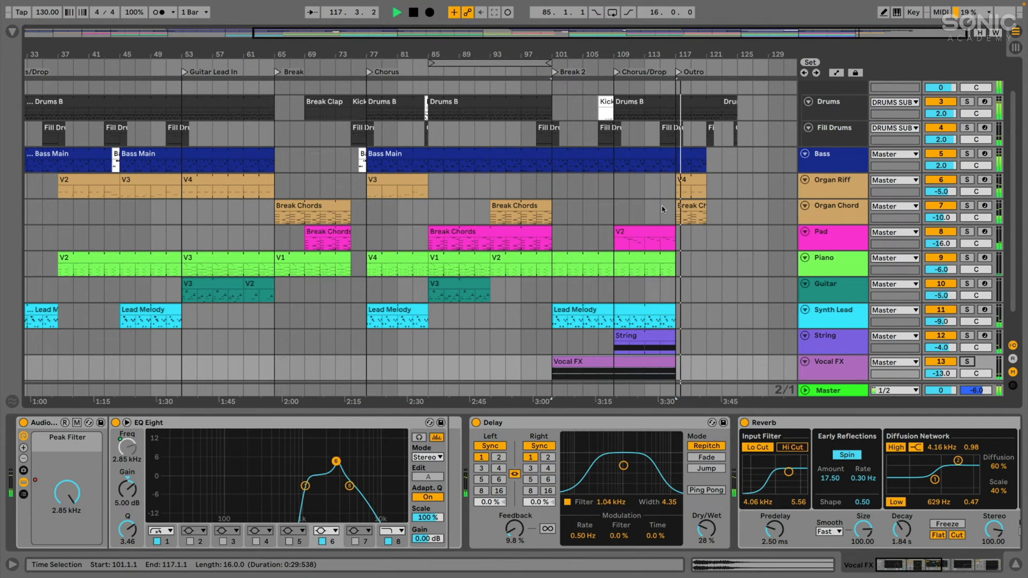
{"action": "scroll", "coordinate": [663, 209], "scroll_direction": "up", "scroll_amount": 2}
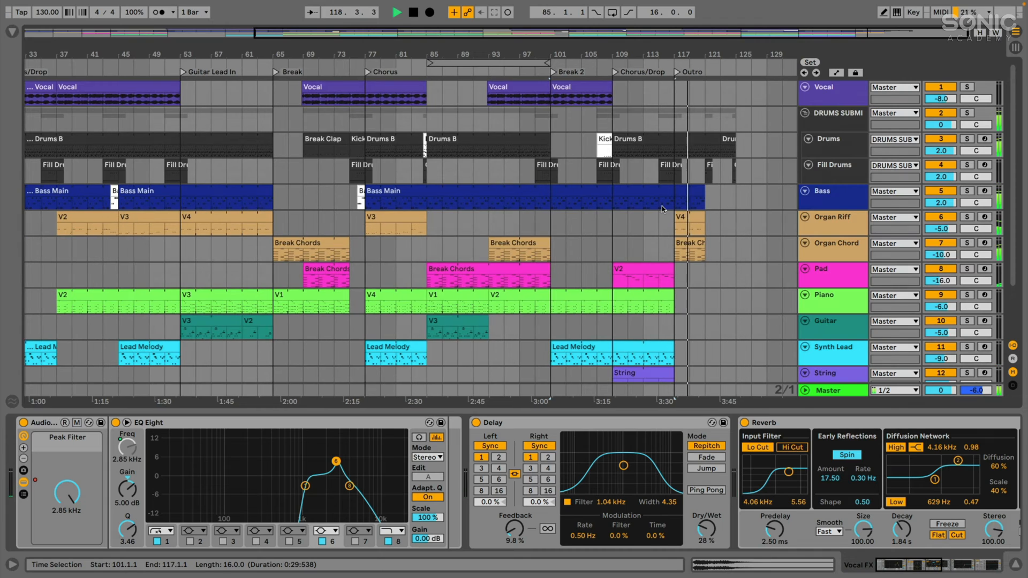
{"action": "scroll", "coordinate": [798, 351], "scroll_direction": "down", "scroll_amount": 1}
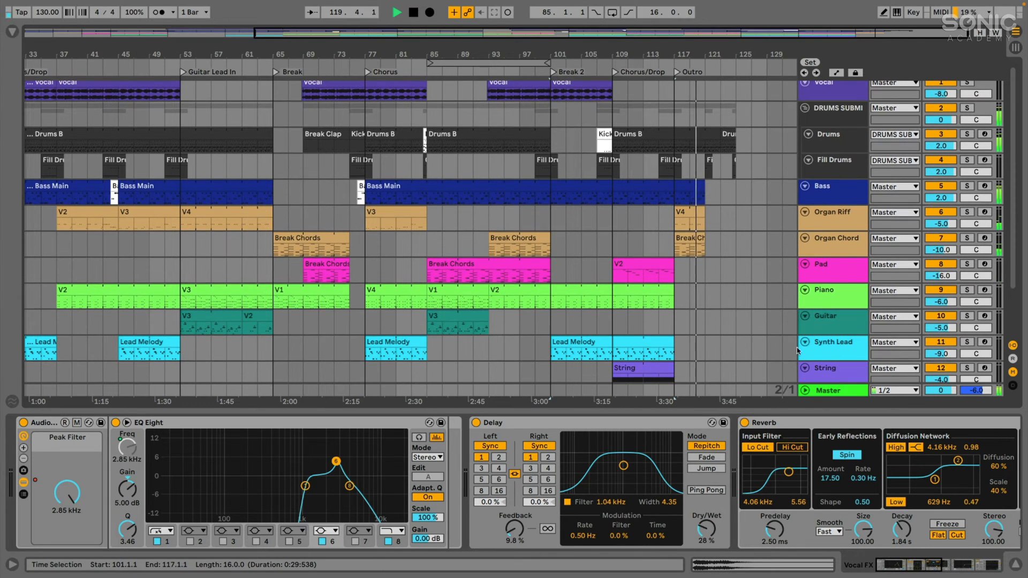
{"action": "left_click", "coordinate": [828, 391]}
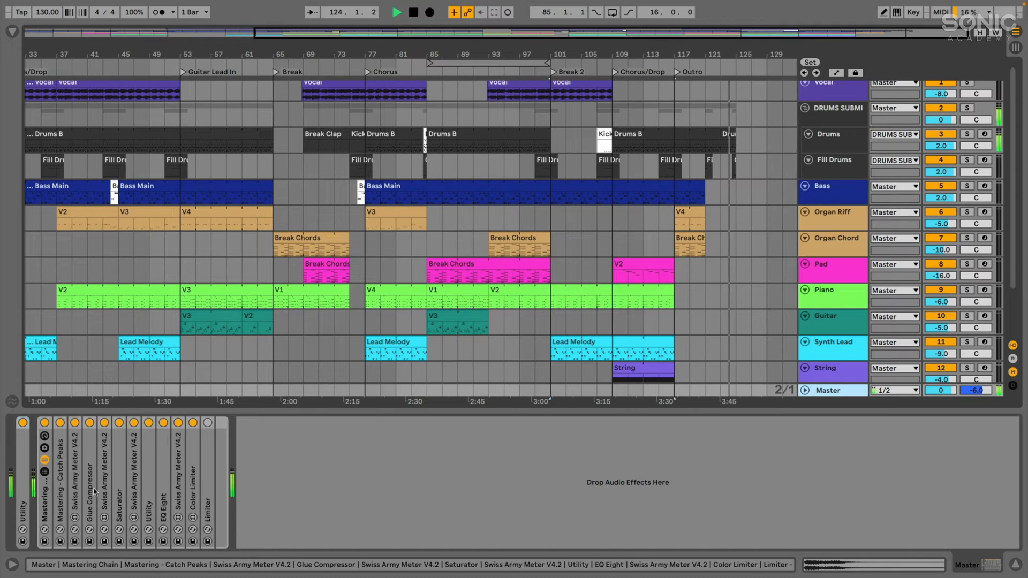
{"action": "scroll", "coordinate": [690, 297], "scroll_direction": "down", "scroll_amount": 3}
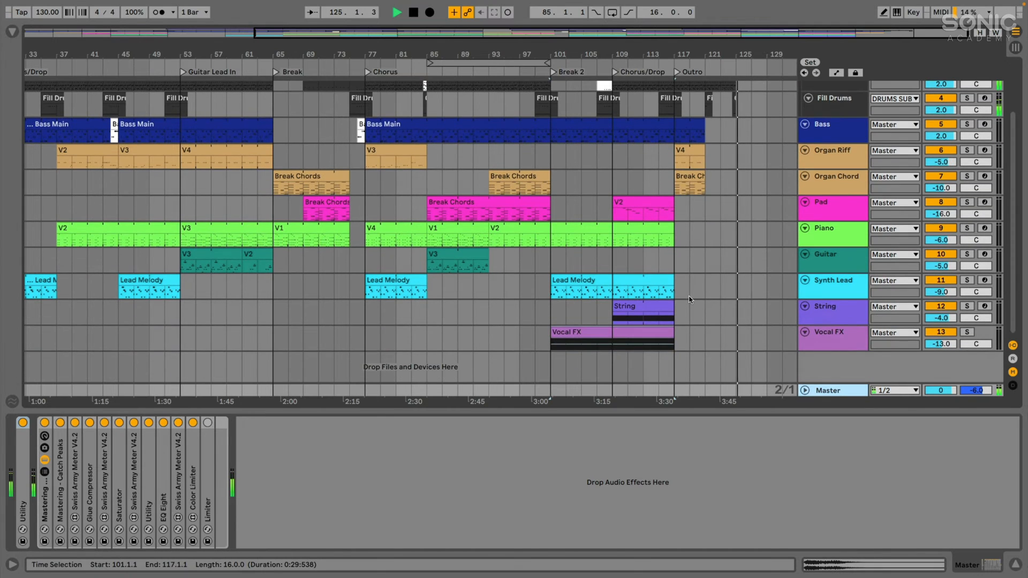
Return to the start of the arrangement and show the devices of the drum submix, Drums and Fill Drums tracks in turn.
{"action": "scroll", "coordinate": [689, 300], "scroll_direction": "up", "scroll_amount": 3}
{"action": "scroll", "coordinate": [690, 299], "scroll_direction": "left", "scroll_amount": 5}
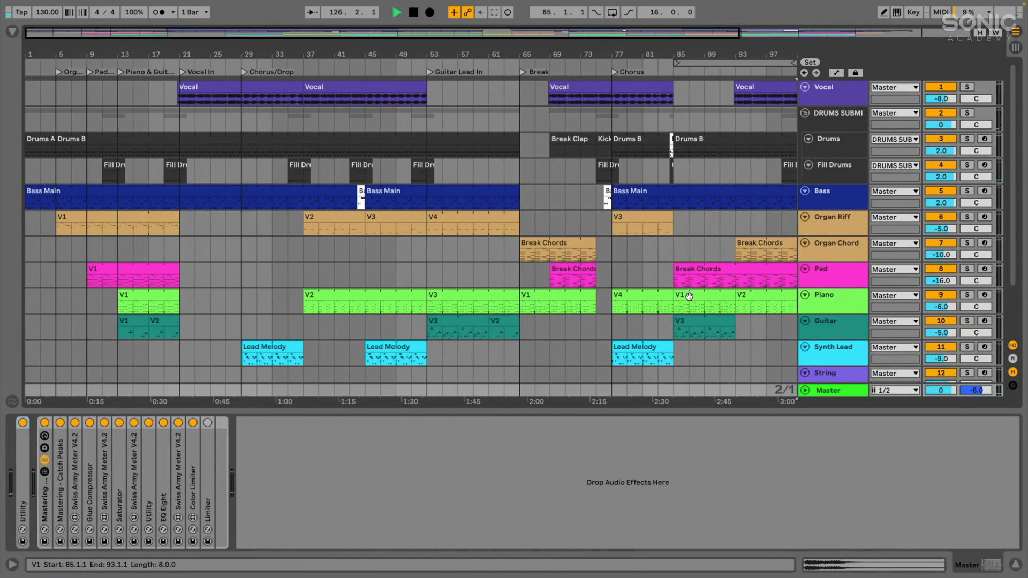
{"action": "left_click", "coordinate": [843, 125]}
{"action": "left_click", "coordinate": [839, 150]}
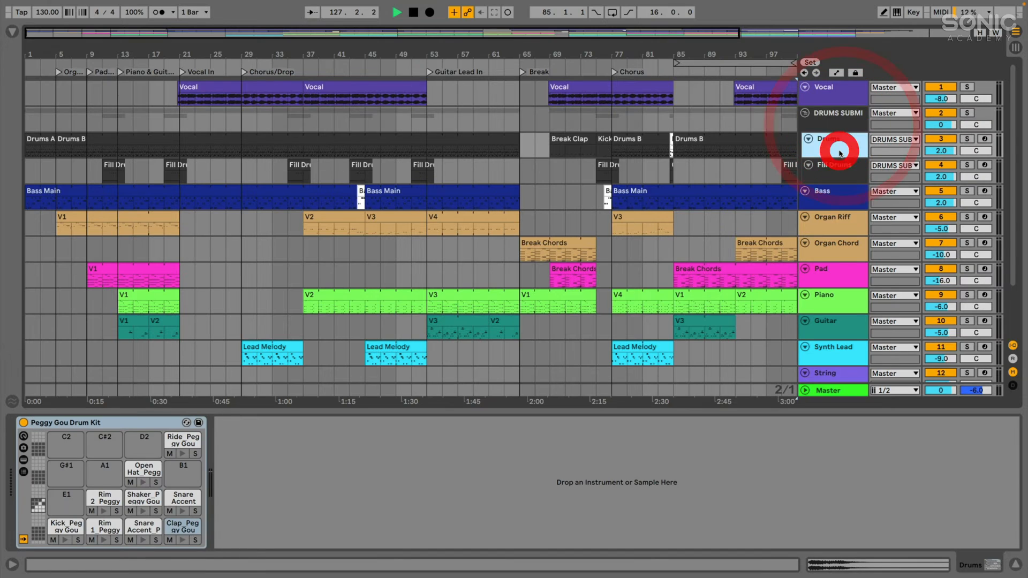
{"action": "left_click", "coordinate": [832, 171]}
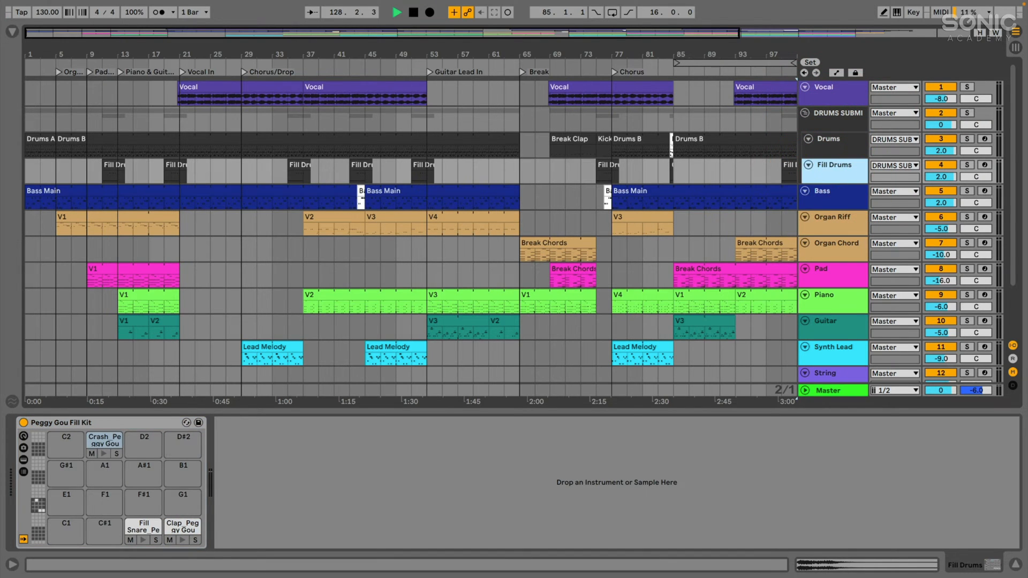